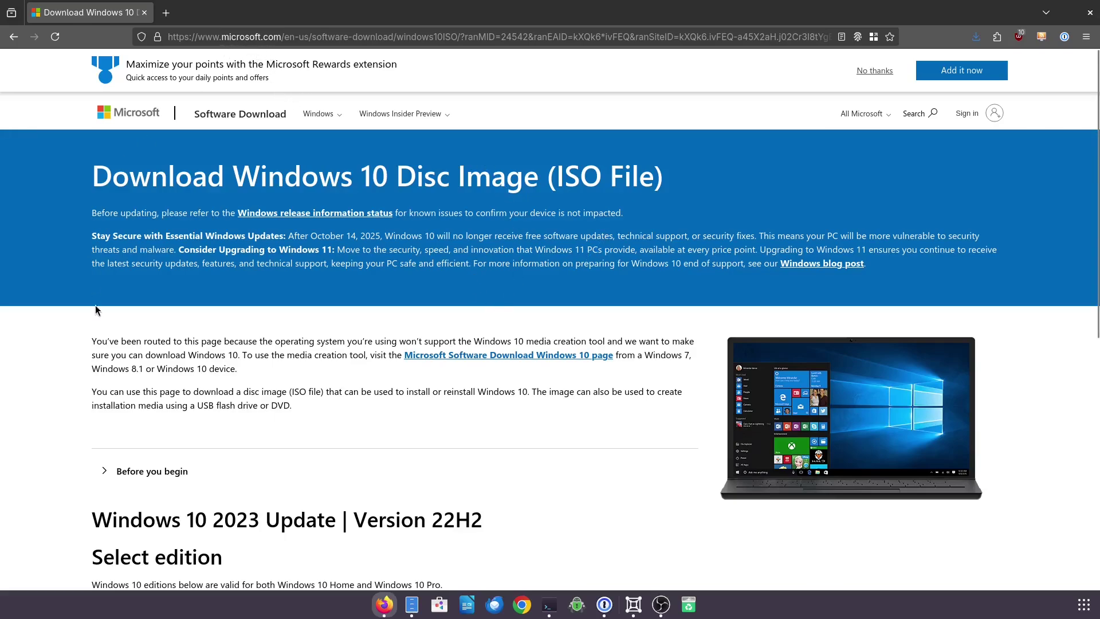
# - Select Windows 10 (multi-edition ISO) as the edition and confirm it
pyautogui.scroll(-5, 123, 336)
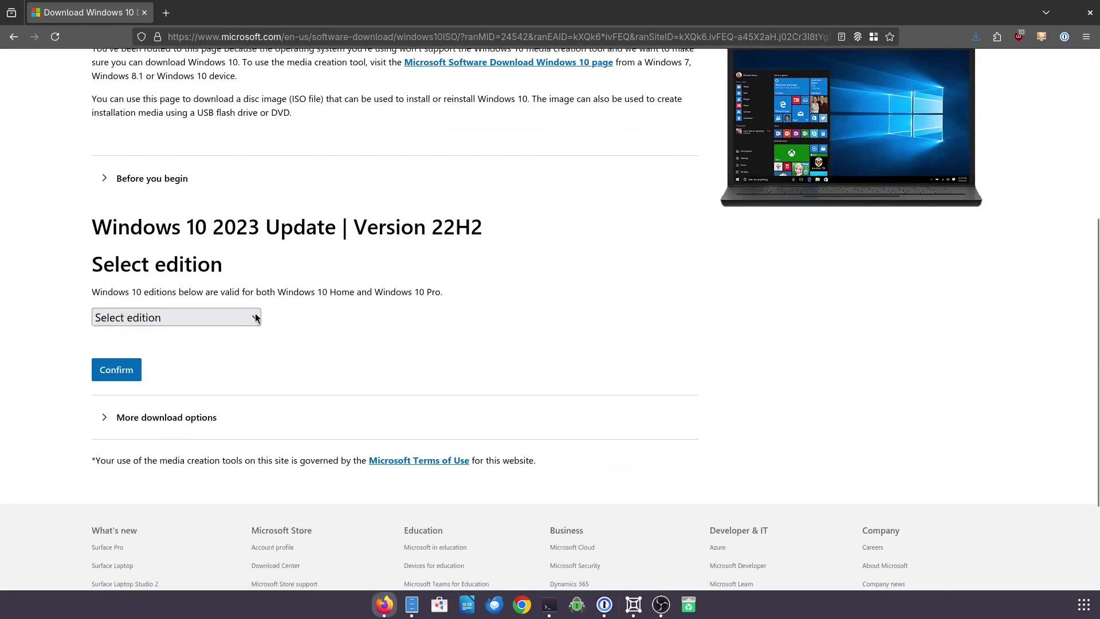
pyautogui.click(252, 317)
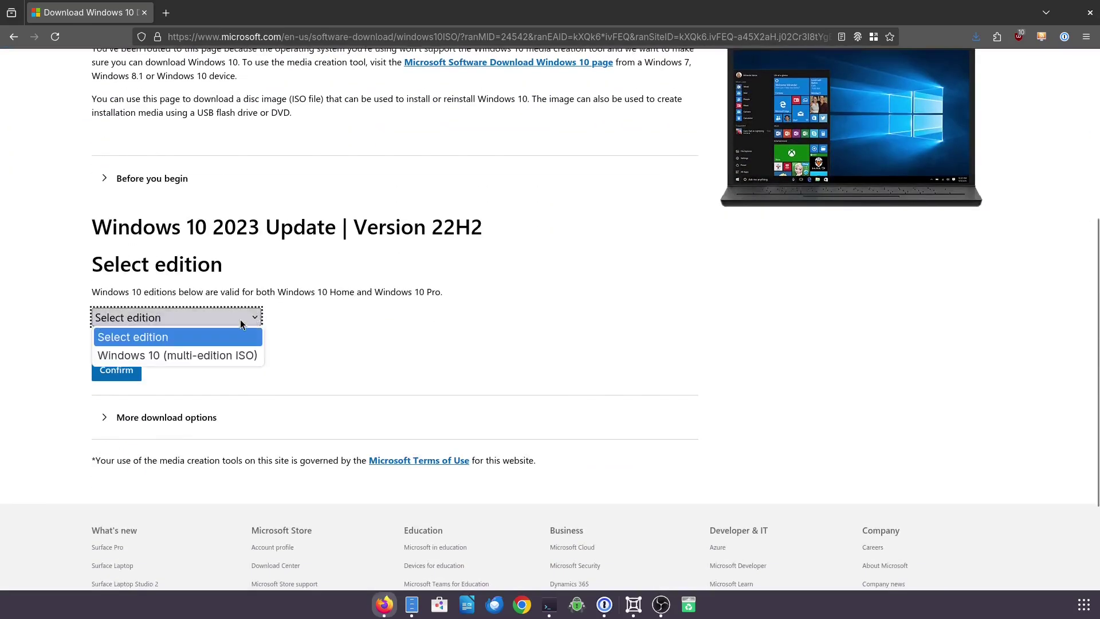
pyautogui.click(197, 362)
pyautogui.click(117, 370)
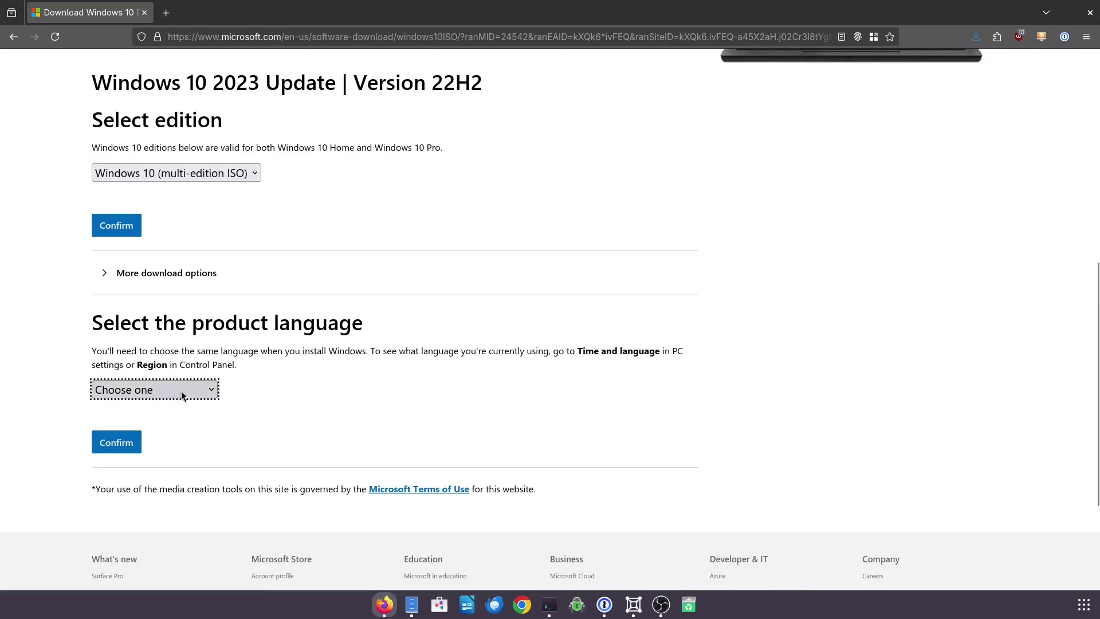
# - Choose English (United States) as the product language and confirm it to get download links
pyautogui.click(209, 390)
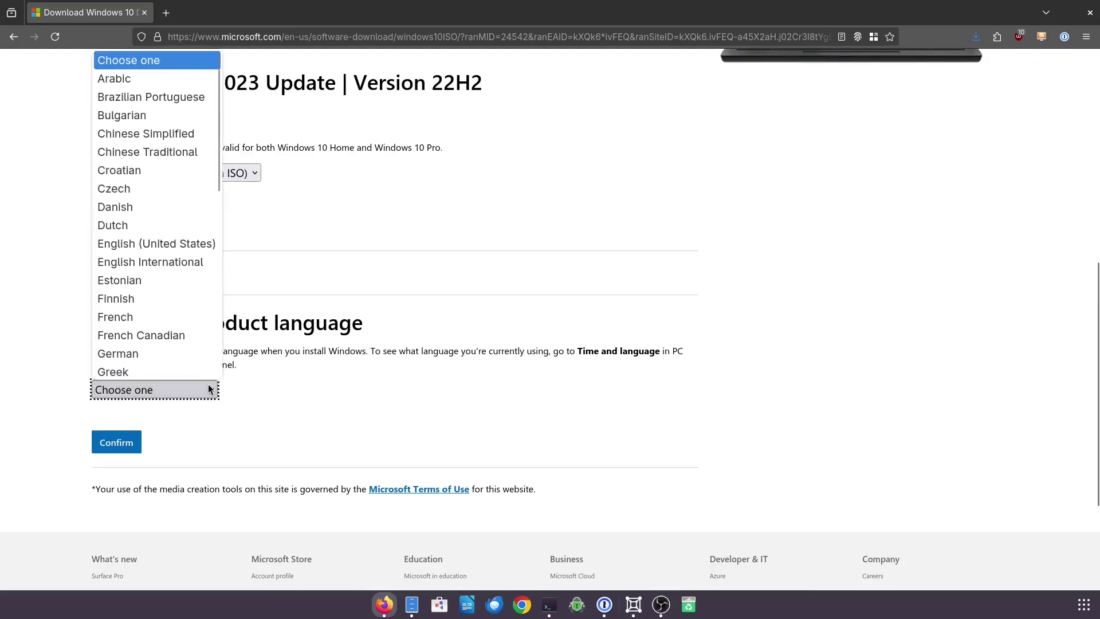
pyautogui.click(150, 246)
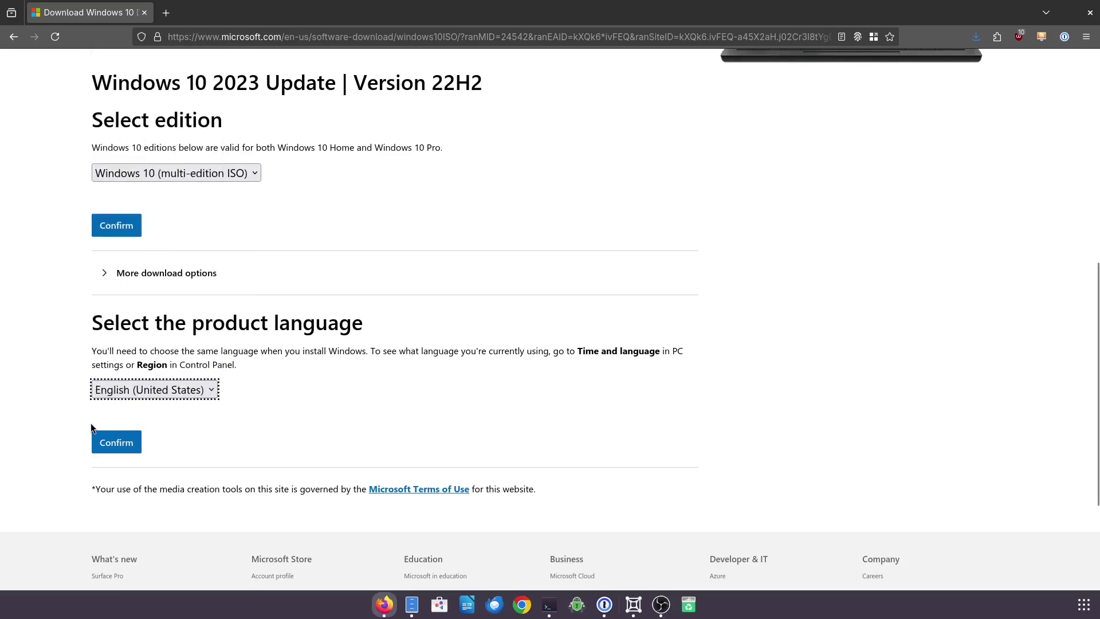
pyautogui.click(112, 440)
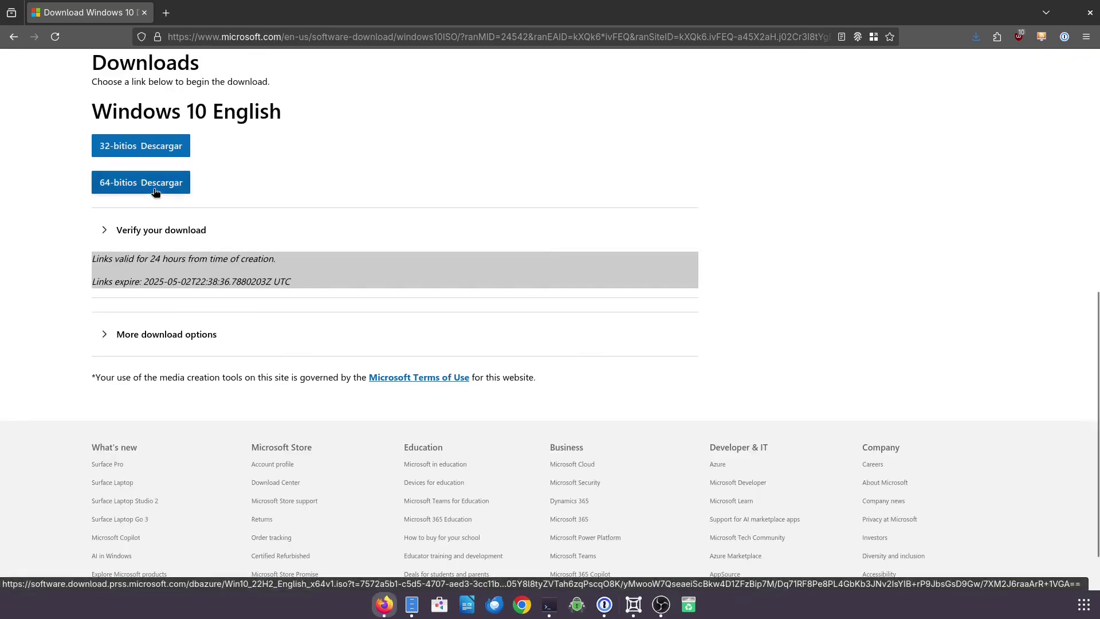
# - Start the 64-bit Windows 10 download, then cancel saving the ISO file
pyautogui.click(155, 191)
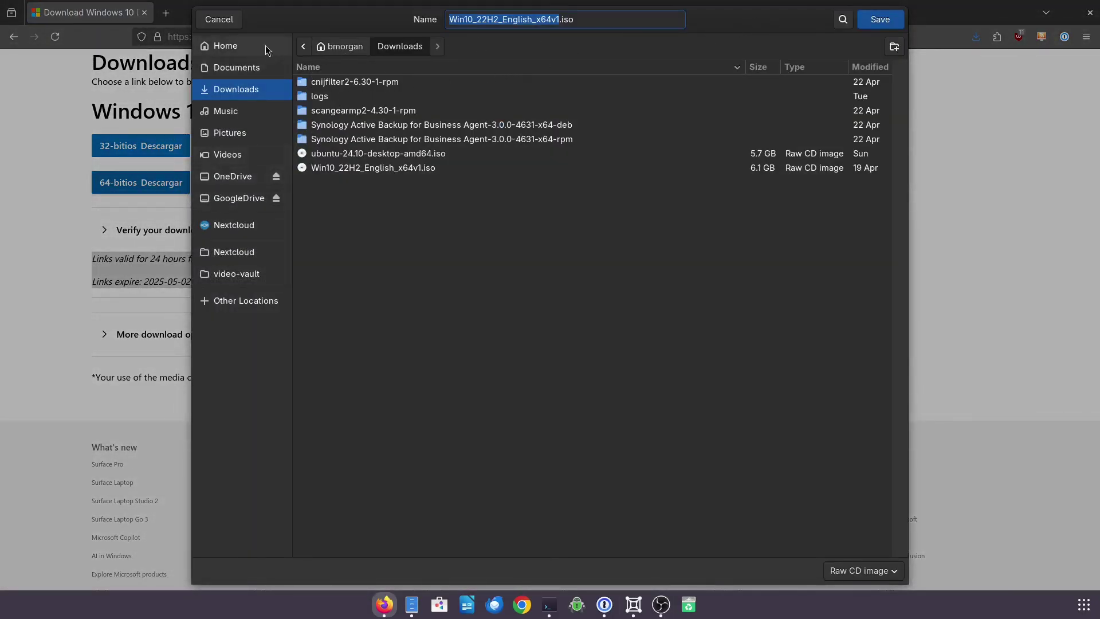
pyautogui.click(220, 20)
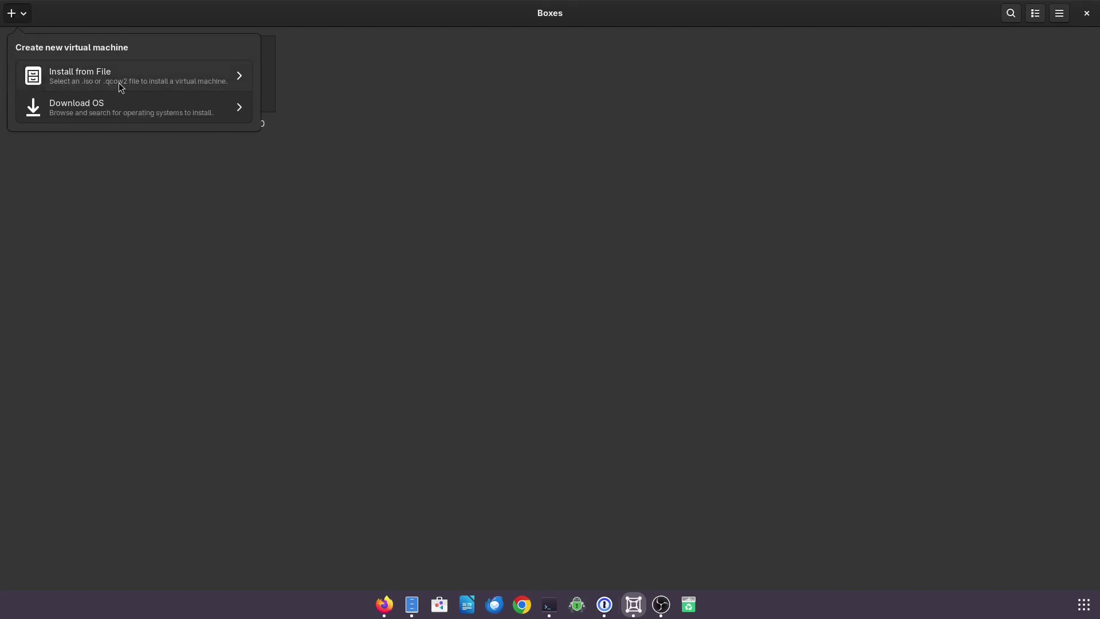
# - Install from file using Win10_22H2_English_x64v1.iso from the Downloads folder
pyautogui.click(121, 87)
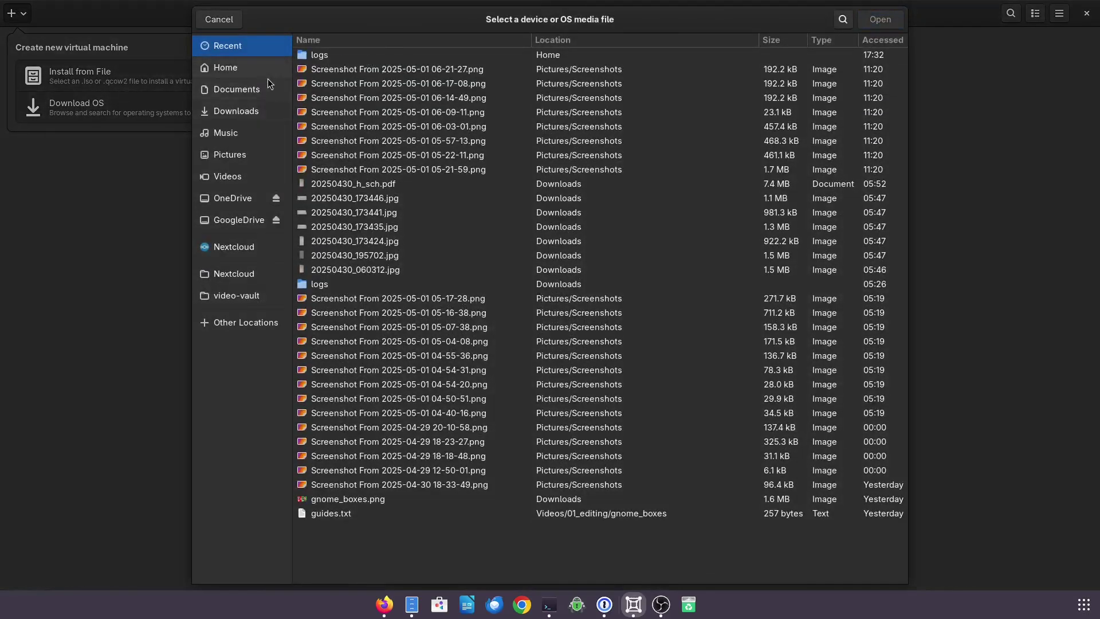
pyautogui.click(250, 113)
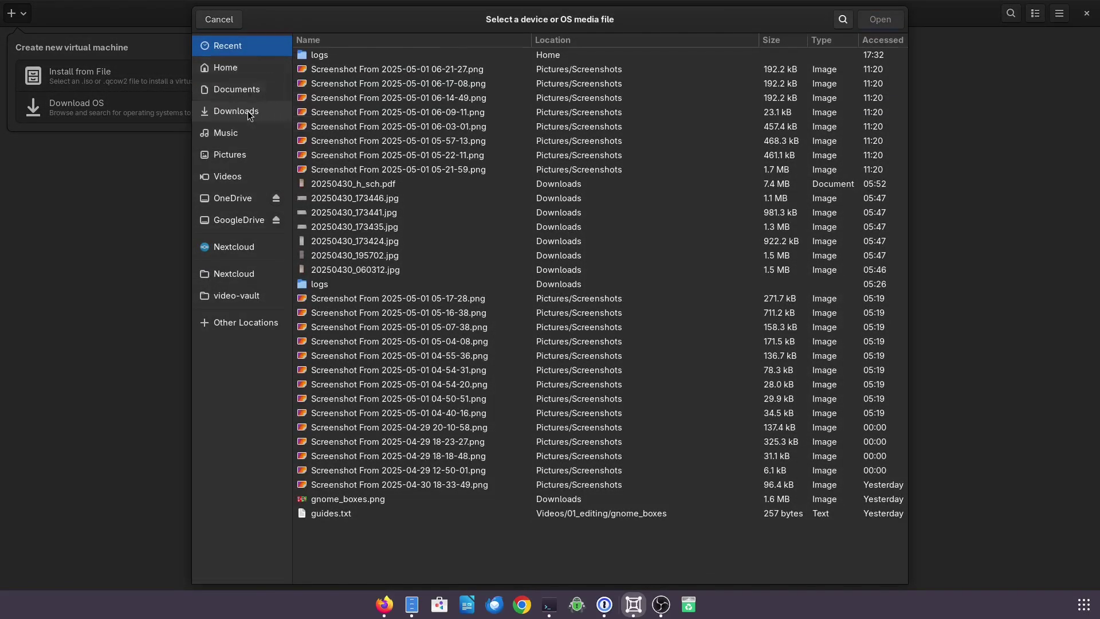
pyautogui.scroll(-3, 399, 126)
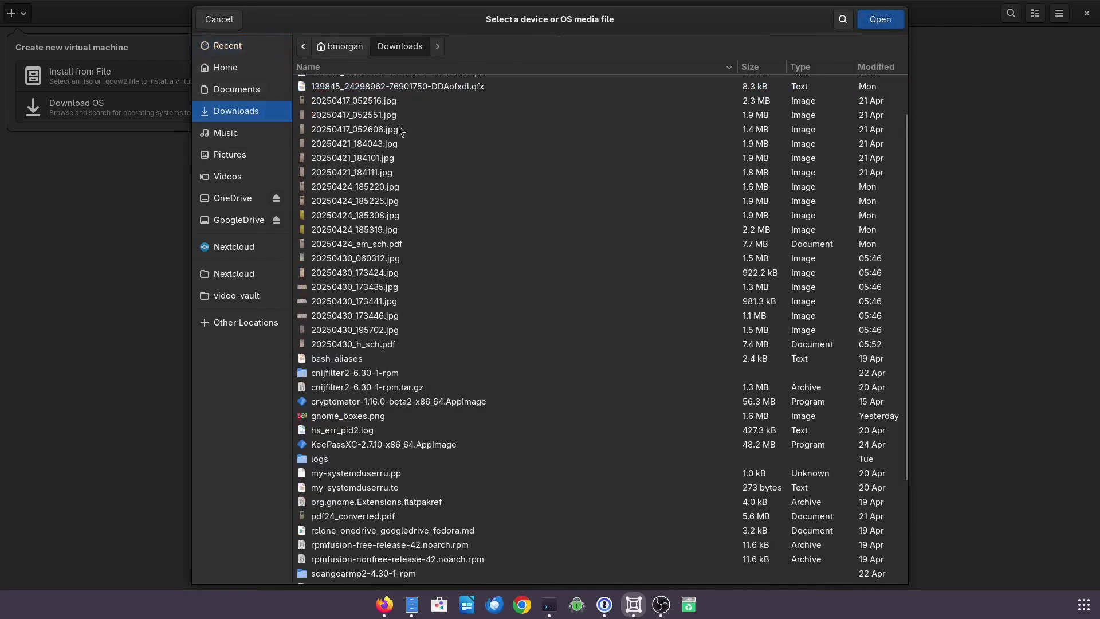
pyautogui.scroll(-3, 400, 162)
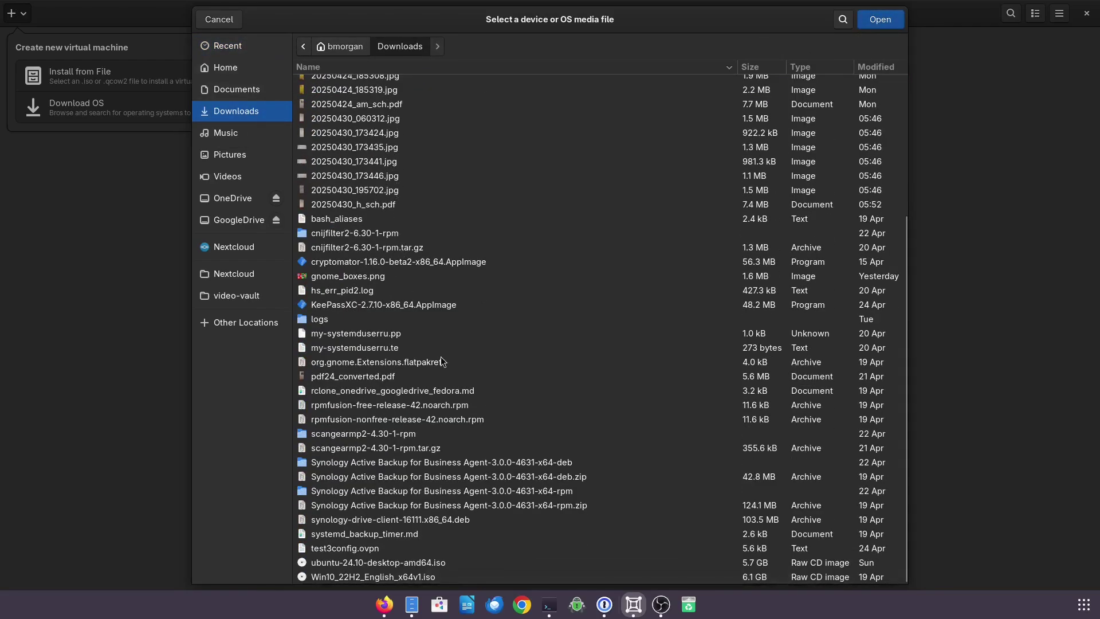
pyautogui.press('End')
pyautogui.click(895, 23)
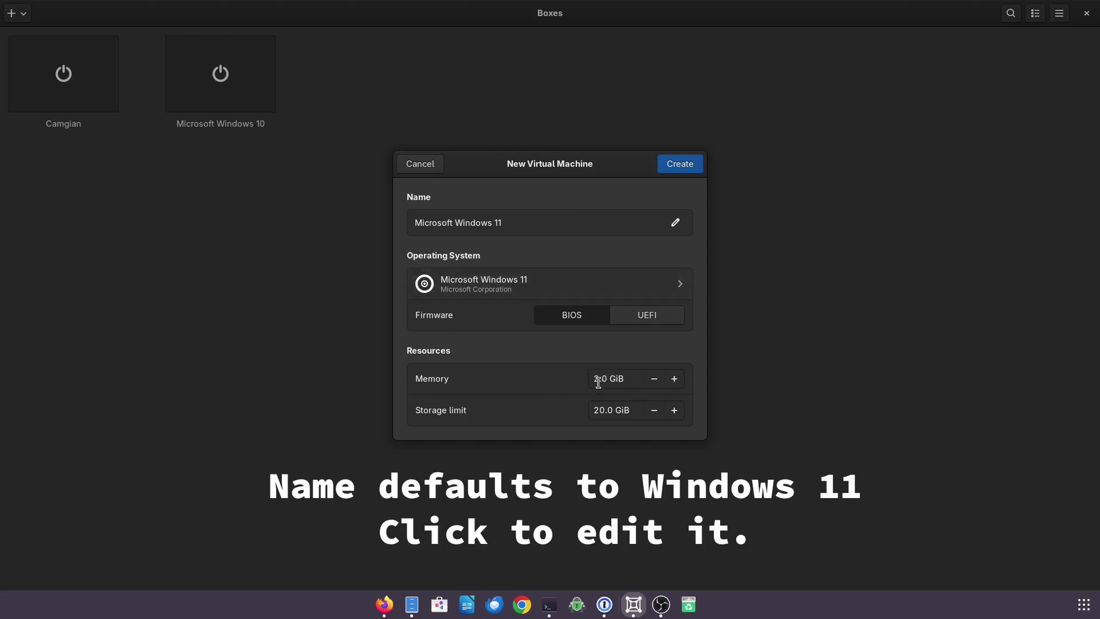
# - Change memory to 4.0 GiB and the storage limit to 40.0 GiB
pyautogui.moveTo(593, 380); pyautogui.dragTo(600, 380)
pyautogui.write('4.')
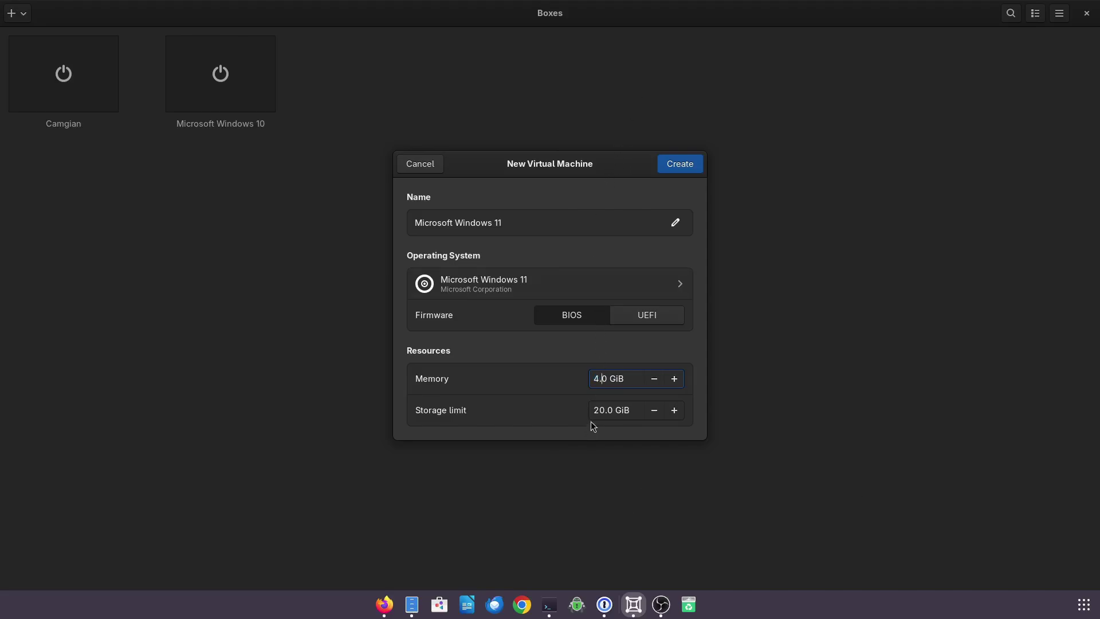
pyautogui.click(592, 410)
pyautogui.press('Delete')
pyautogui.write('3')
pyautogui.press('BackSpace')
pyautogui.write('4')
# - Create the machine, accept the setup language, and begin installing without a product key
pyautogui.click(691, 170)
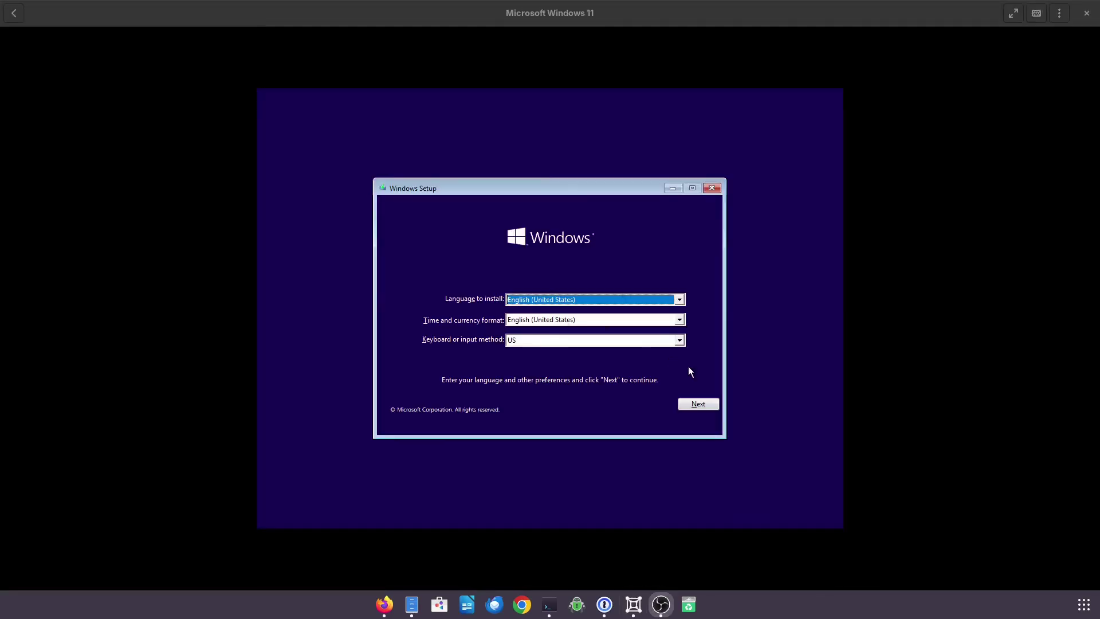
pyautogui.click(692, 403)
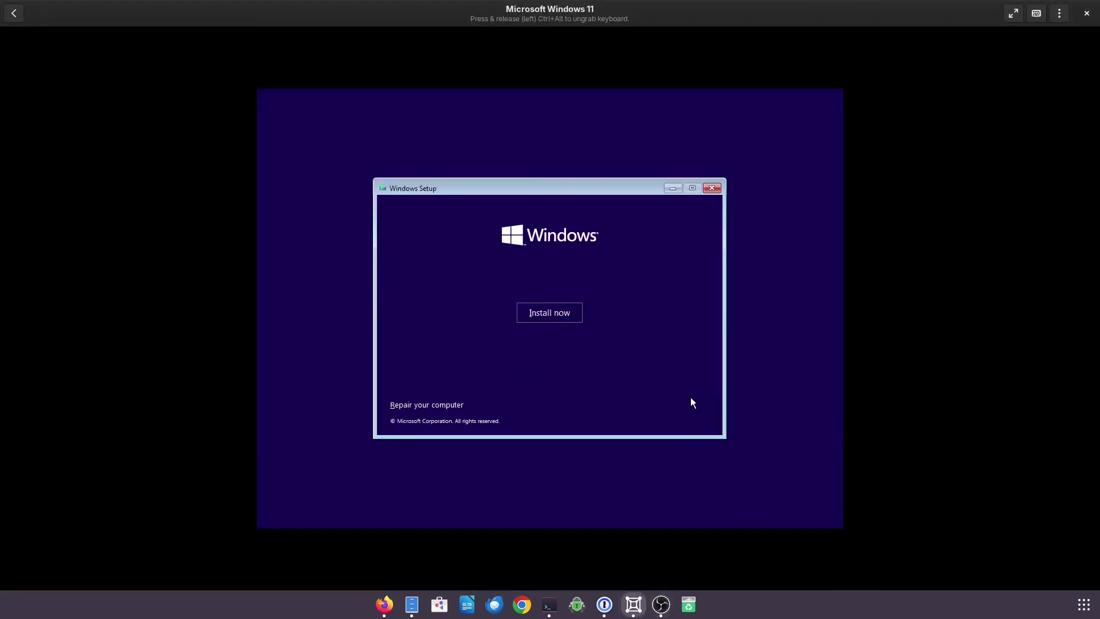
pyautogui.click(541, 311)
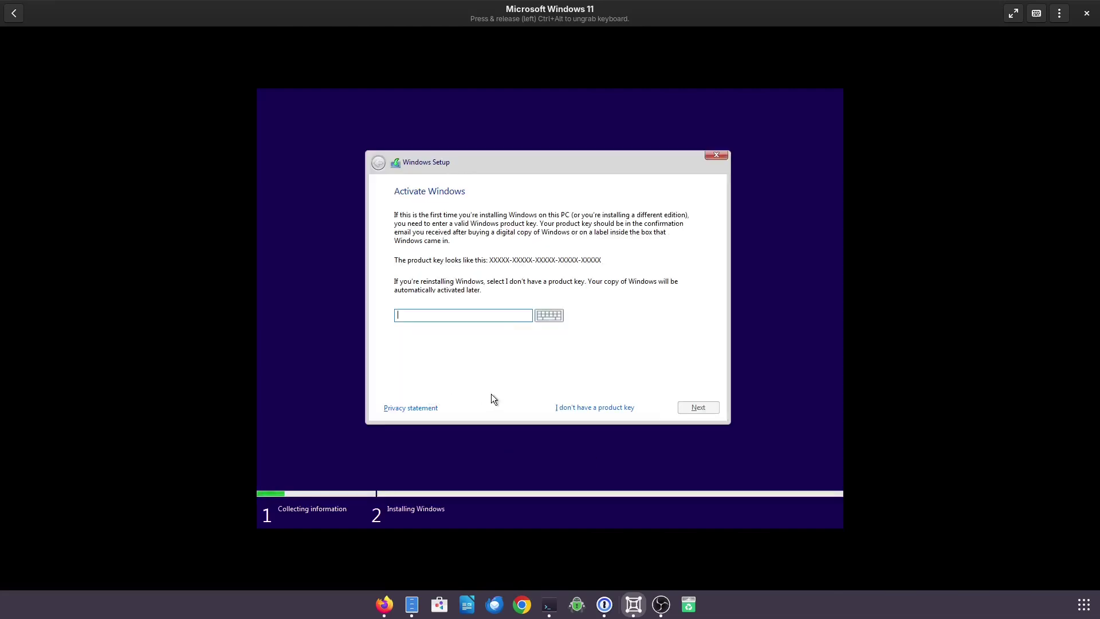
pyautogui.click(564, 406)
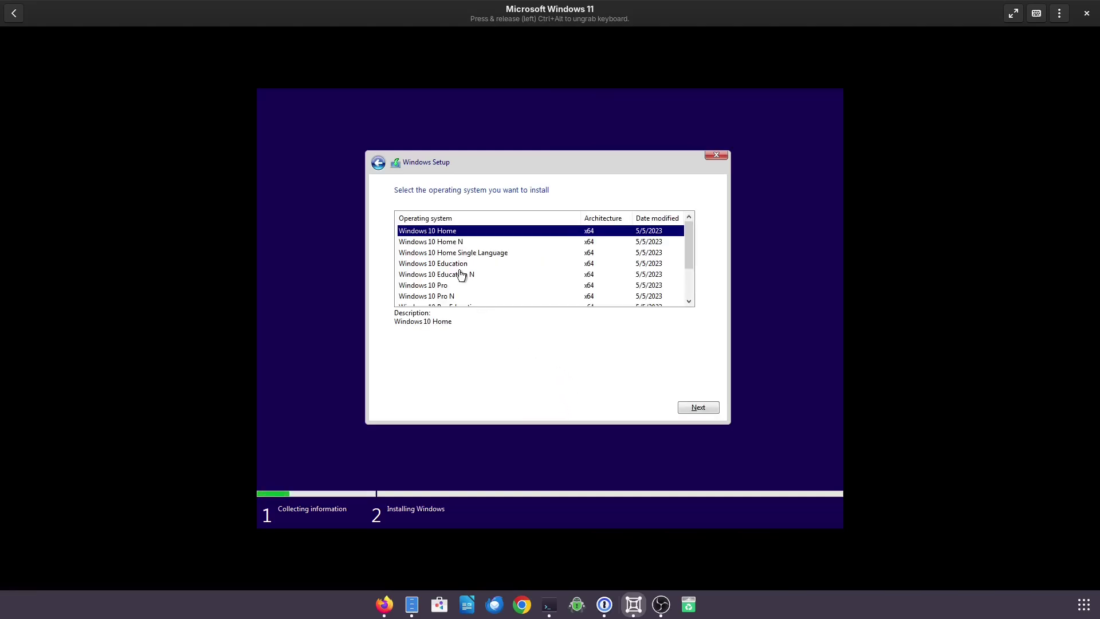
# - Choose Windows 10 Pro as the edition to install
pyautogui.scroll(-1, 459, 258)
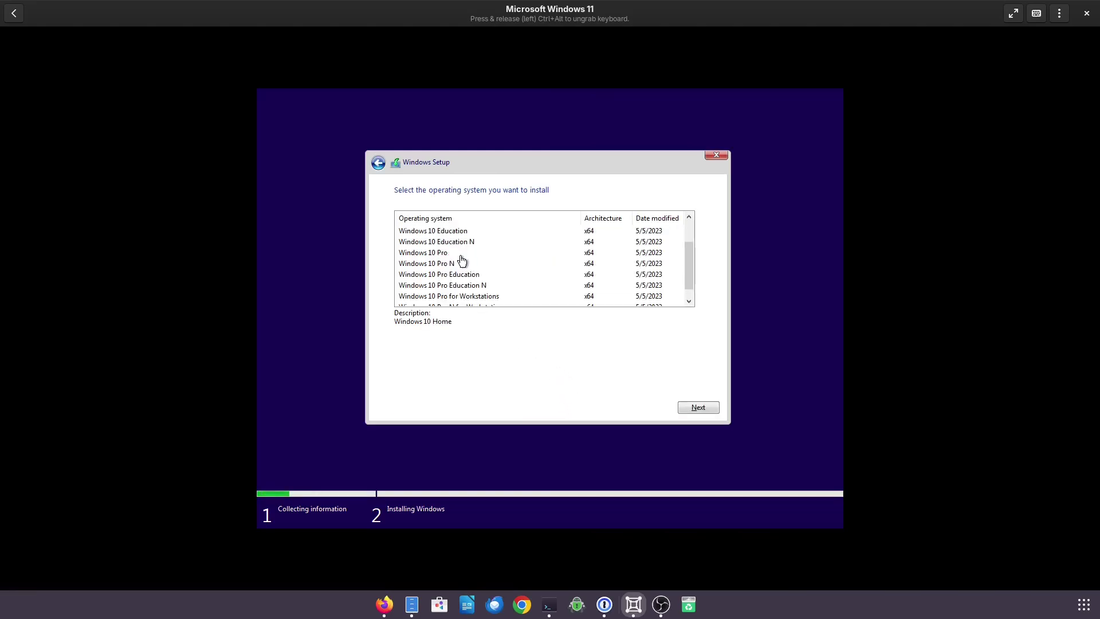
pyautogui.scroll(-1, 462, 260)
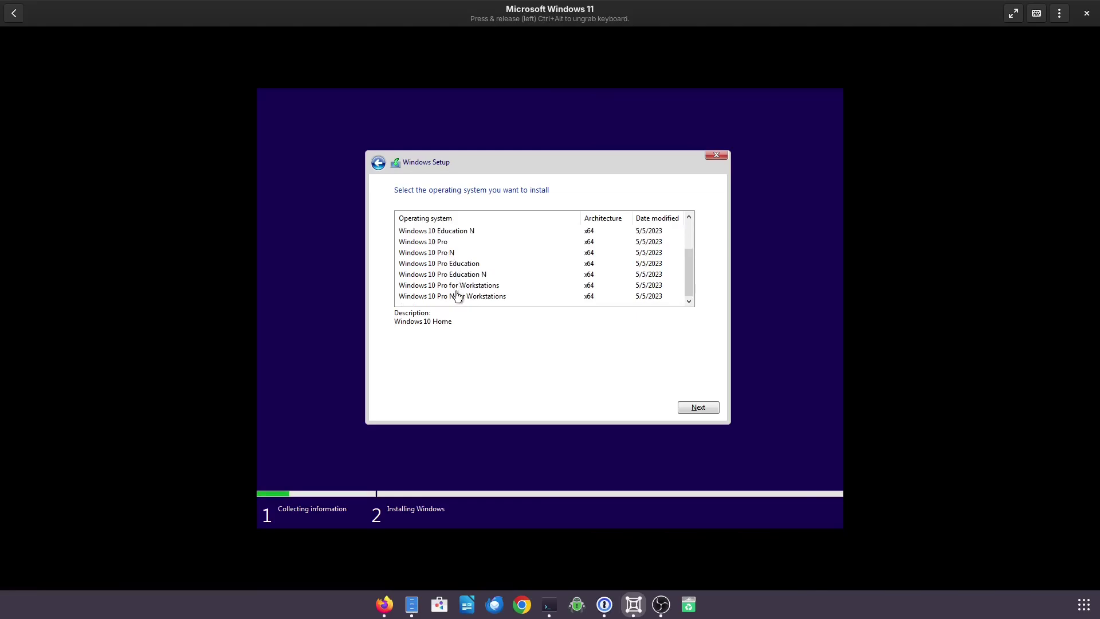
pyautogui.click(444, 246)
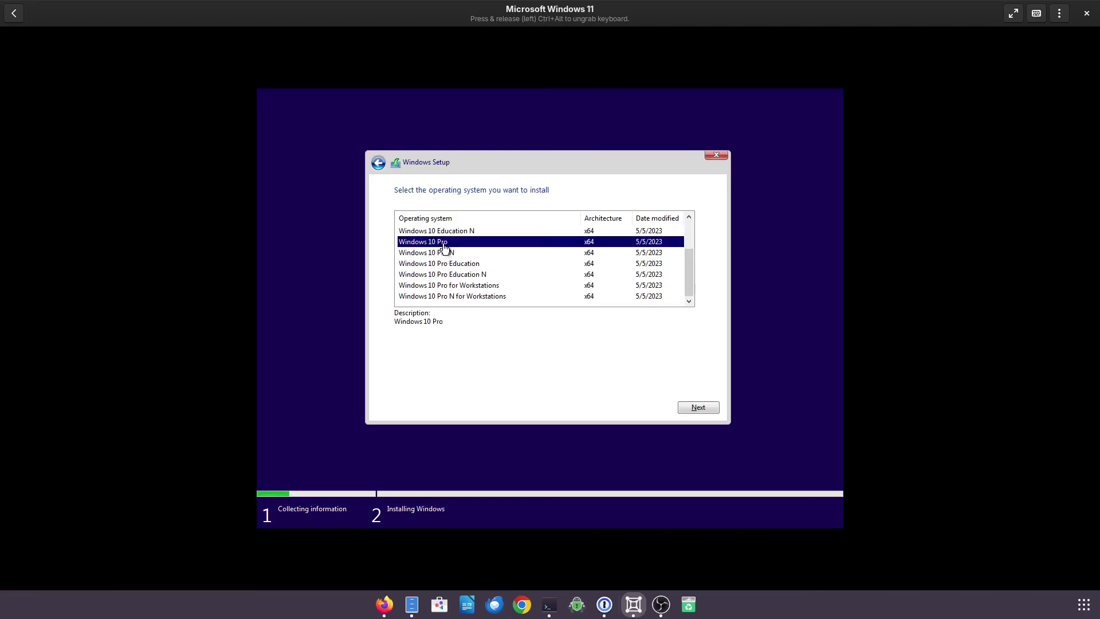
pyautogui.click(697, 409)
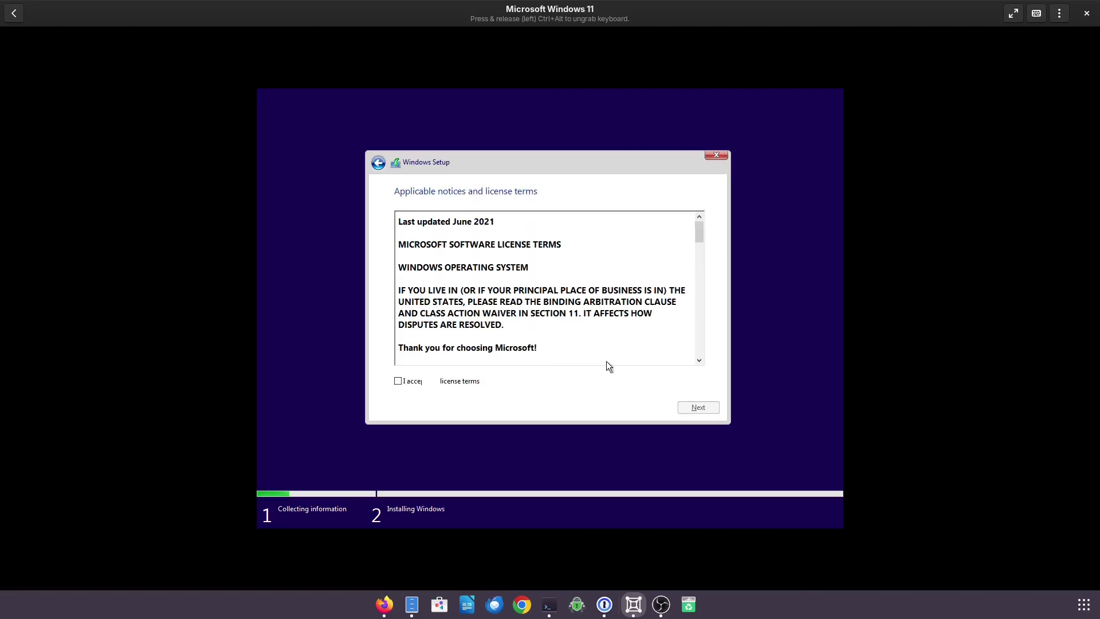
# - Accept the license and run a Custom install onto the 40.0 GB unallocated Drive 0
pyautogui.click(472, 380)
pyautogui.click(681, 409)
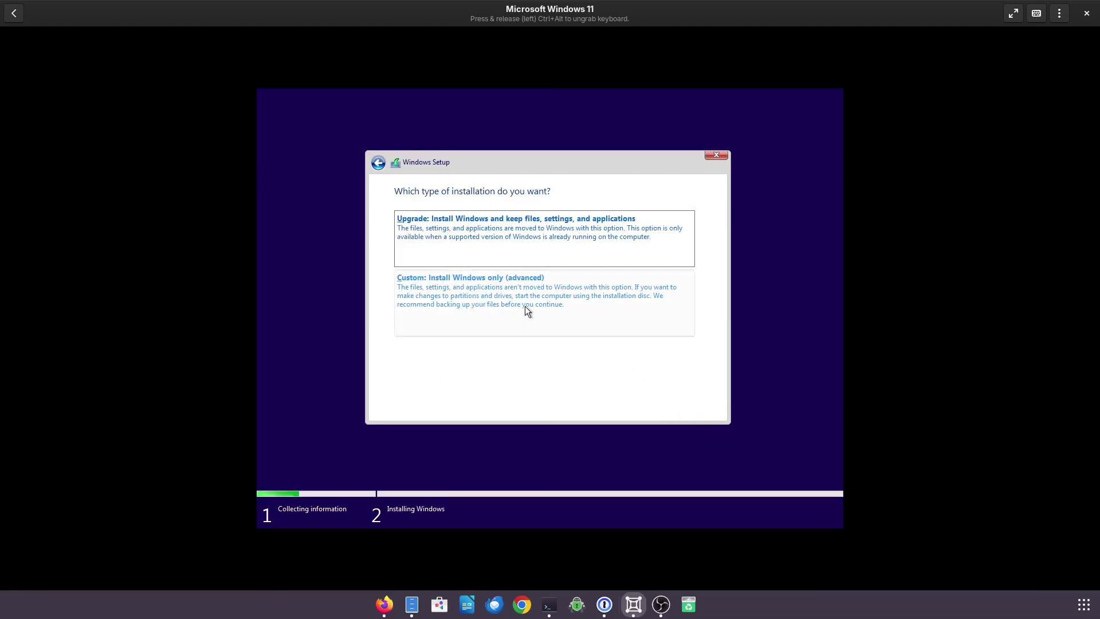
pyautogui.click(525, 306)
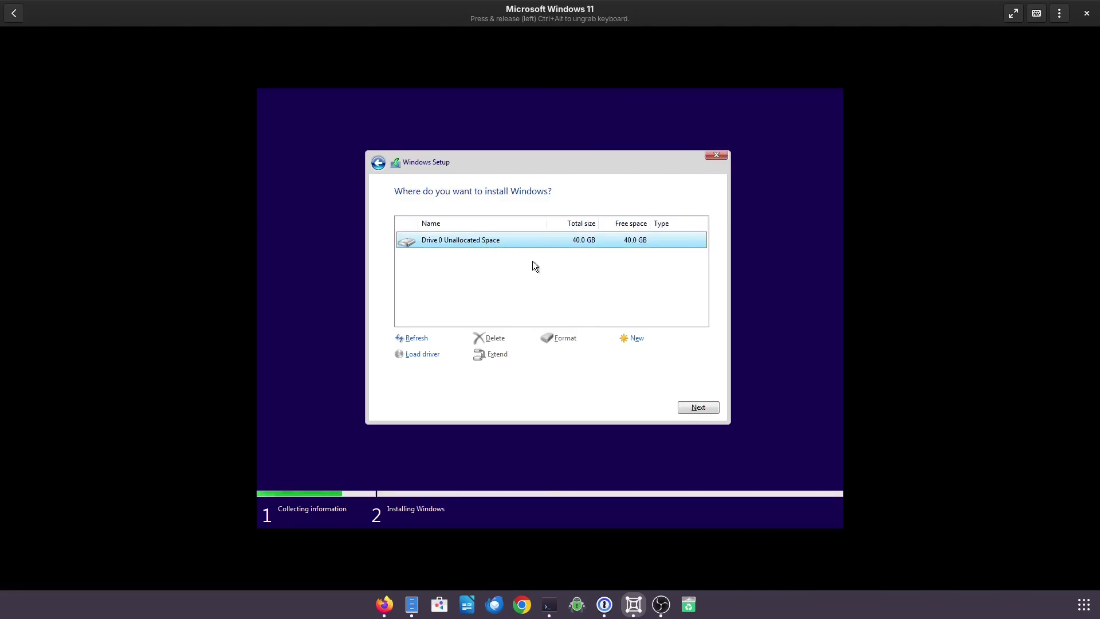
pyautogui.click(698, 407)
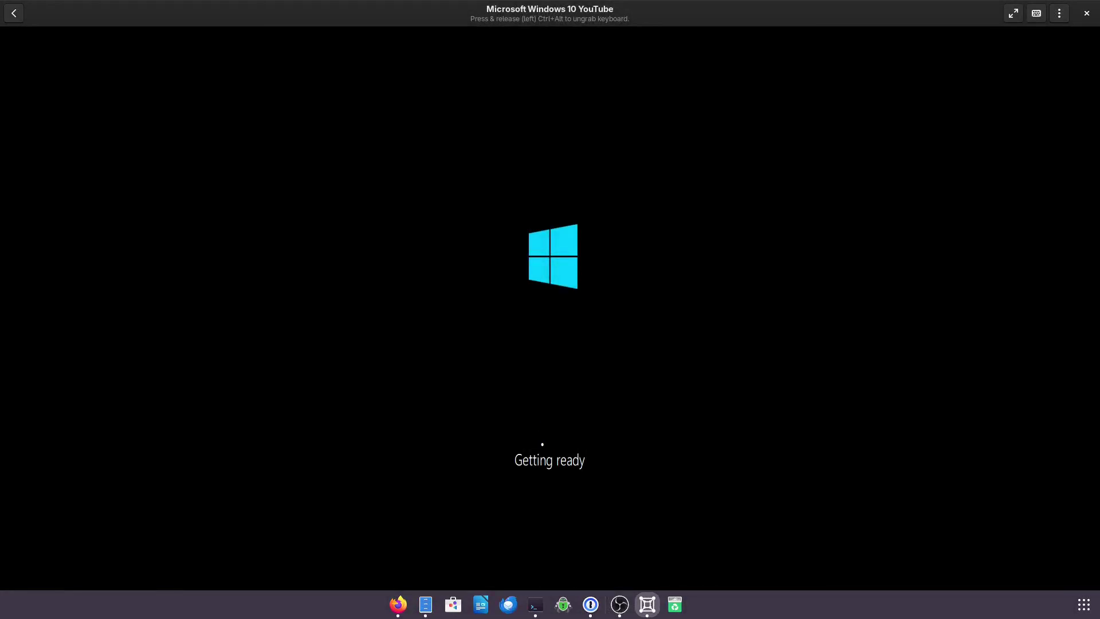
# - Release the keyboard from the VM with Ctrl+Alt and wait for the region screen
pyautogui.hotkey('ctrl', 'alt')
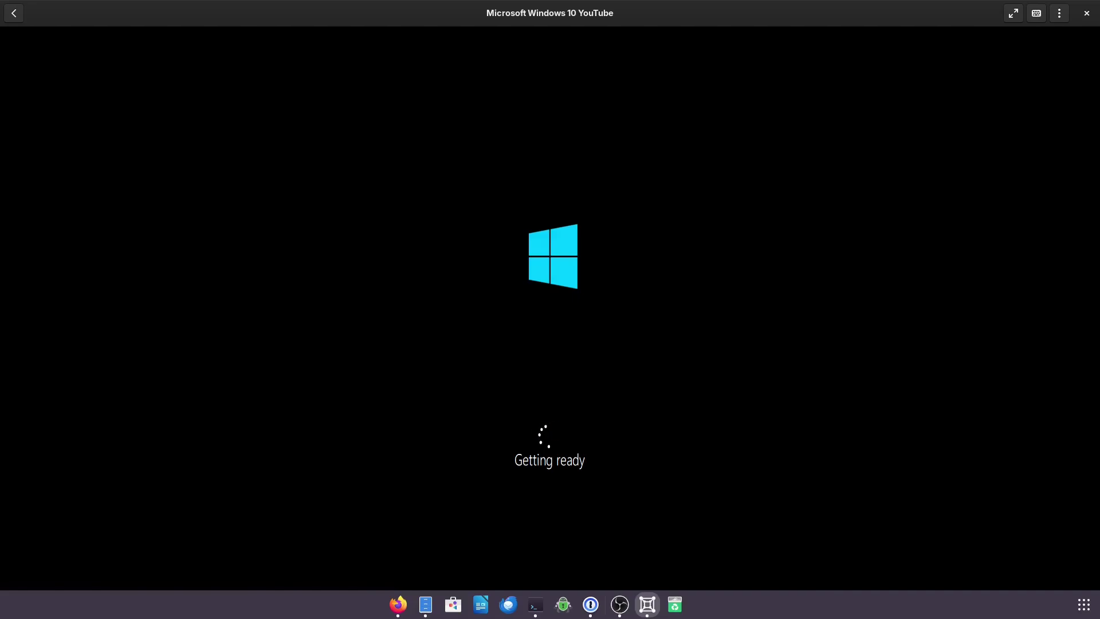
pyautogui.hotkey('alt', 'Tab')
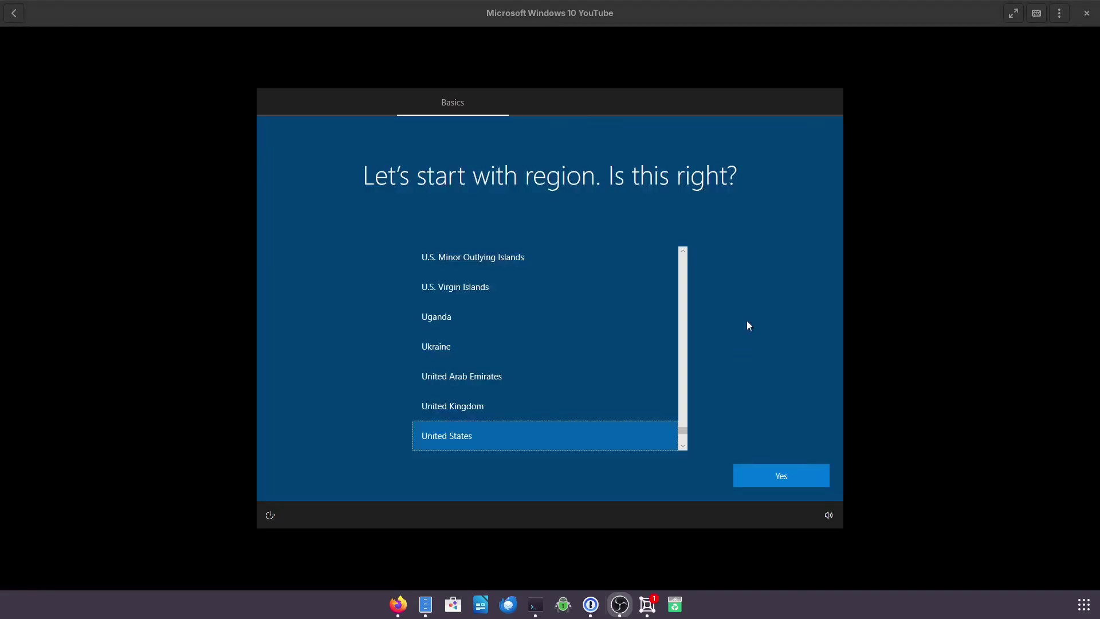
# - Confirm United States as the region, pick personal use, then Offline account with limited experience
pyautogui.click(787, 483)
pyautogui.hotkey('alt', 'Tab')
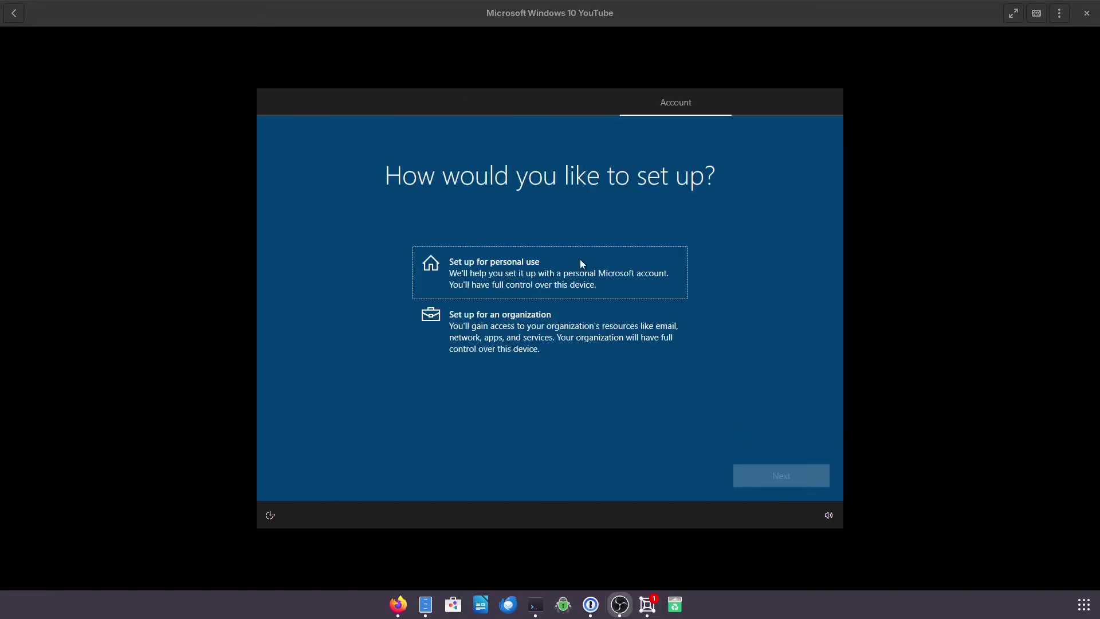
pyautogui.click(523, 279)
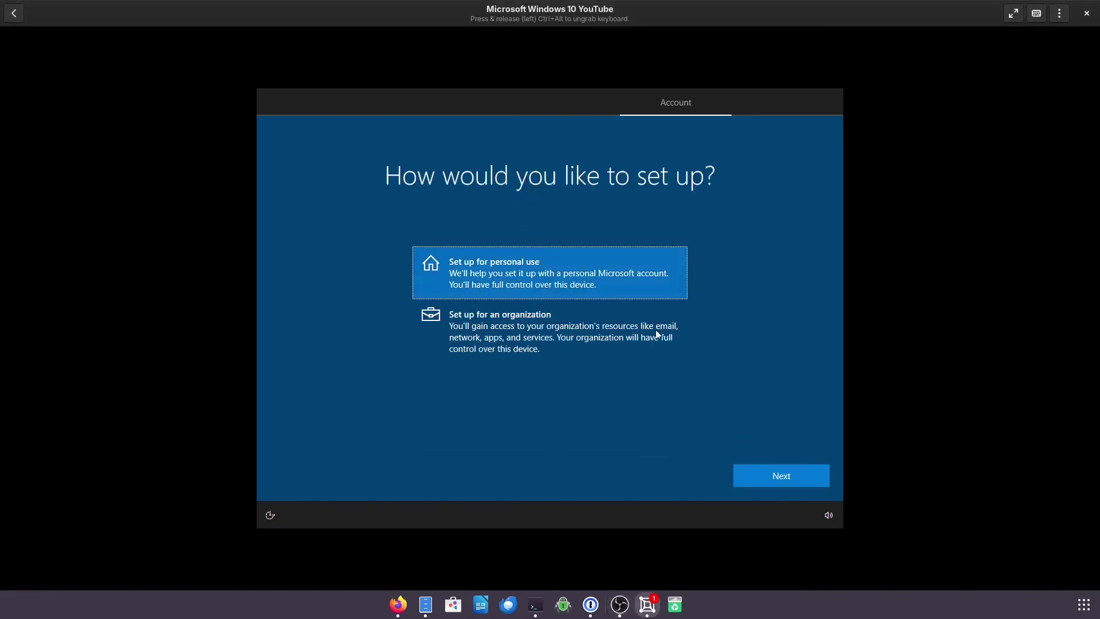
pyautogui.click(815, 470)
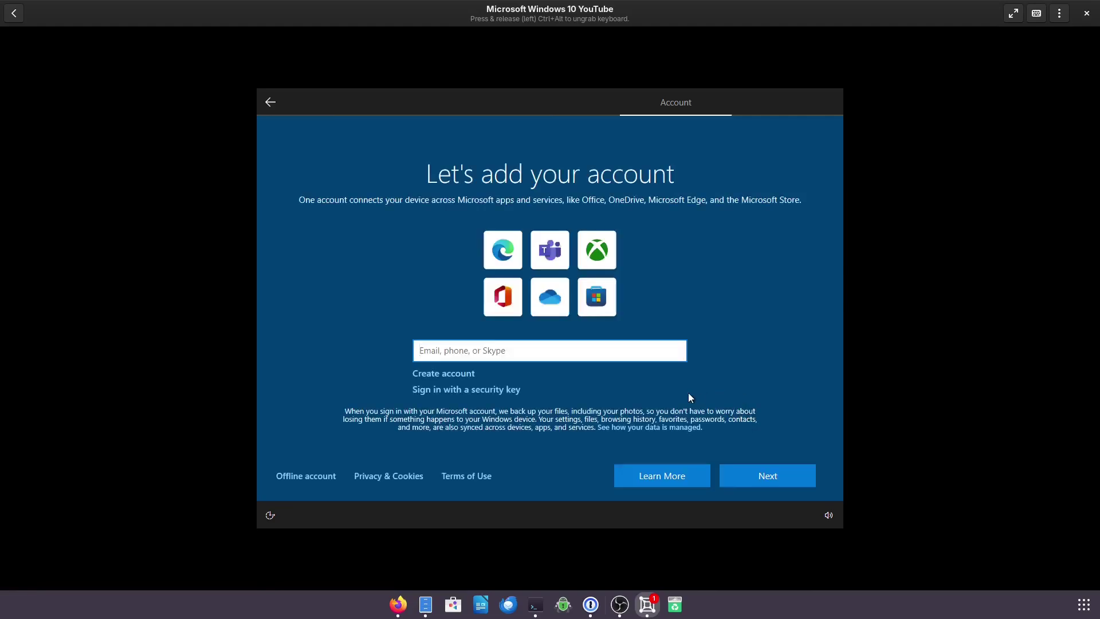
pyautogui.click(286, 477)
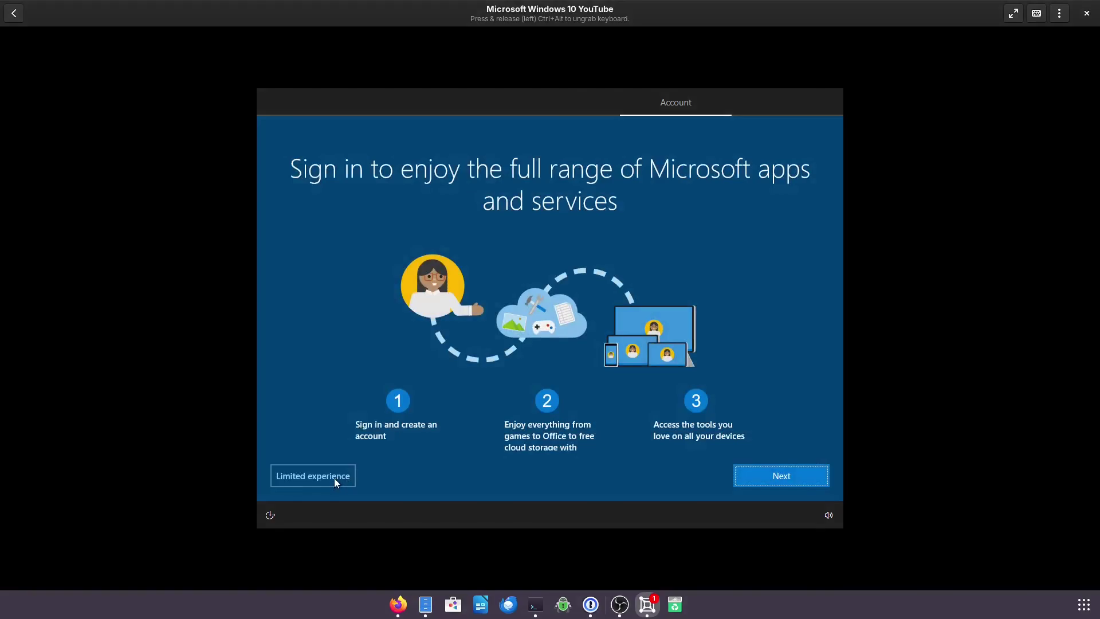
pyautogui.click(335, 478)
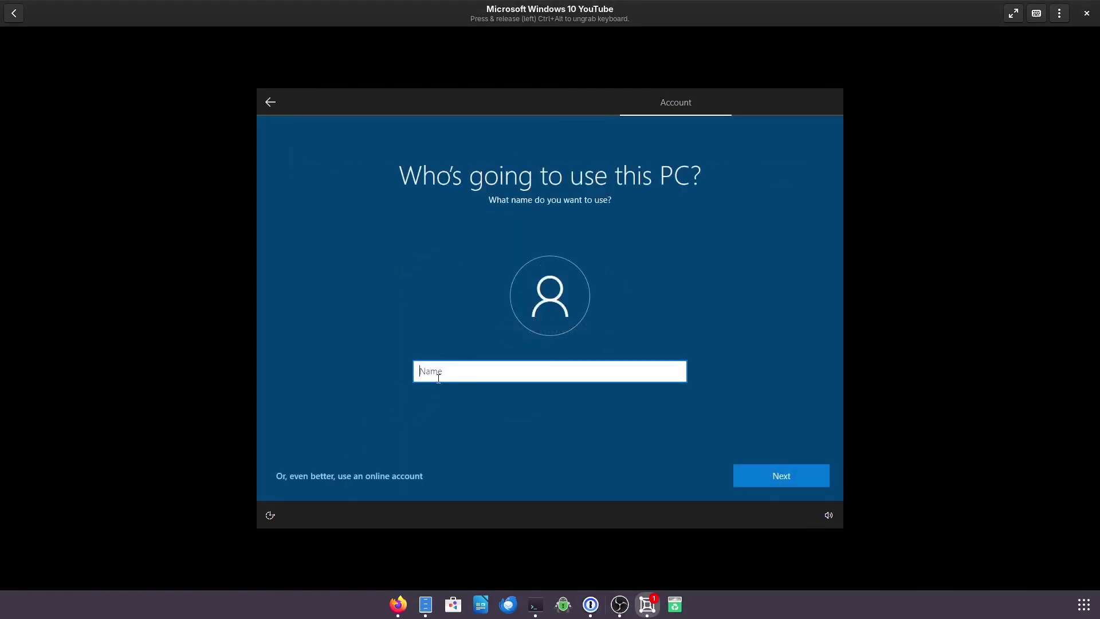
# - Enter a user name for the local account
pyautogui.write('Bo')
pyautogui.click(578, 388)
pyautogui.click(540, 375)
pyautogui.click(754, 472)
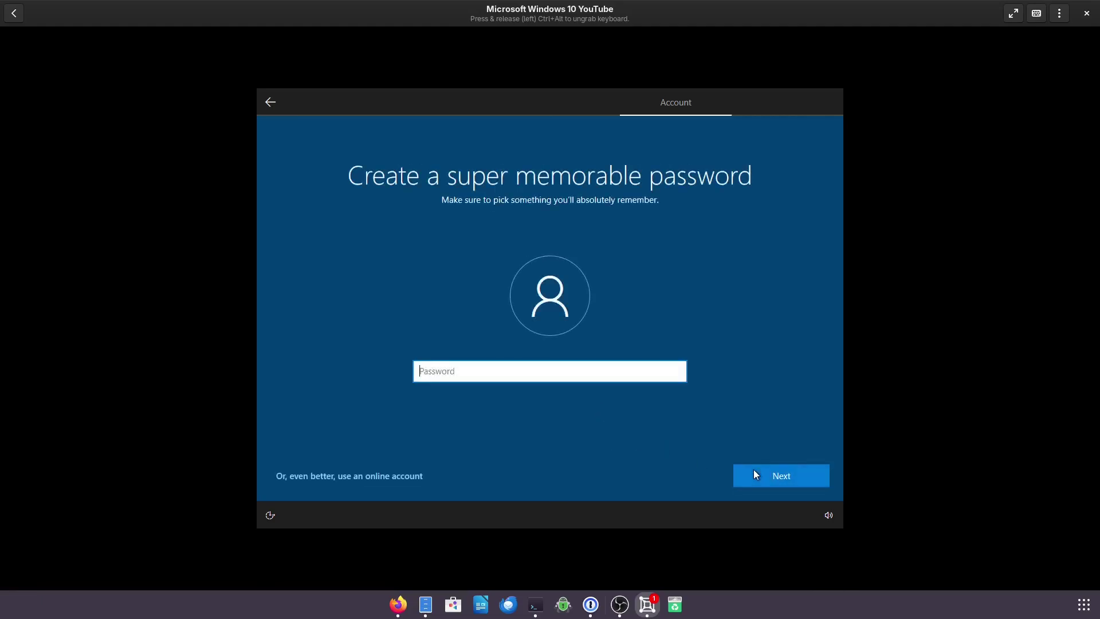
# - Enter and confirm the account password
pyautogui.write('password1')
pyautogui.press('Return')
pyautogui.write('pa')
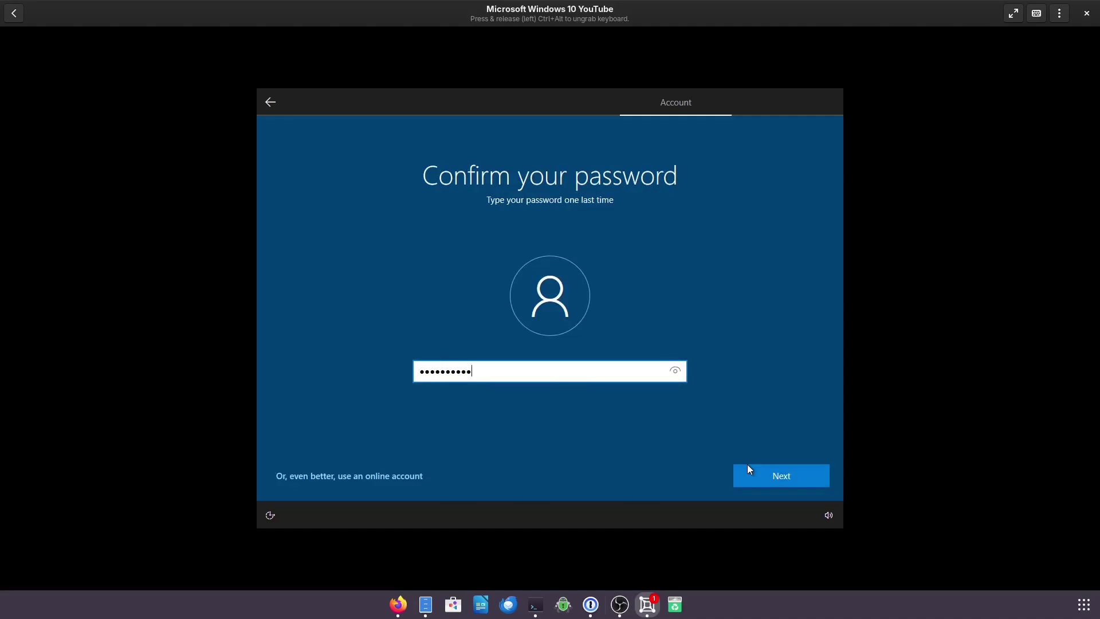
pyautogui.write('ssword1')
pyautogui.press('Return')
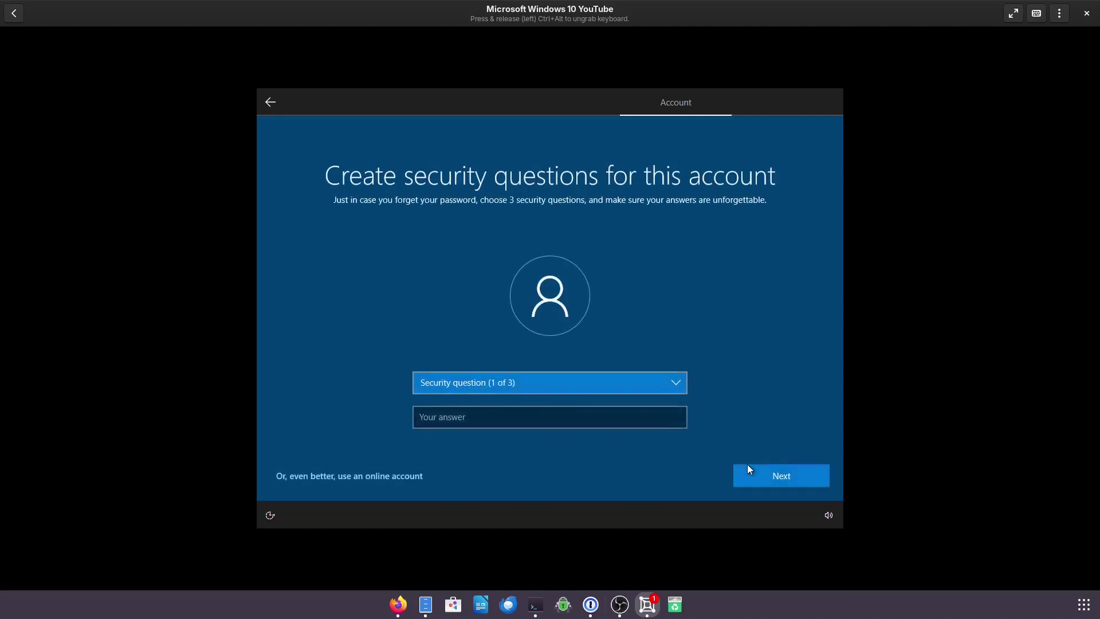
# - Choose the first pet's name security question, answer it, and submit
pyautogui.press('Down')
pyautogui.press('Tab')
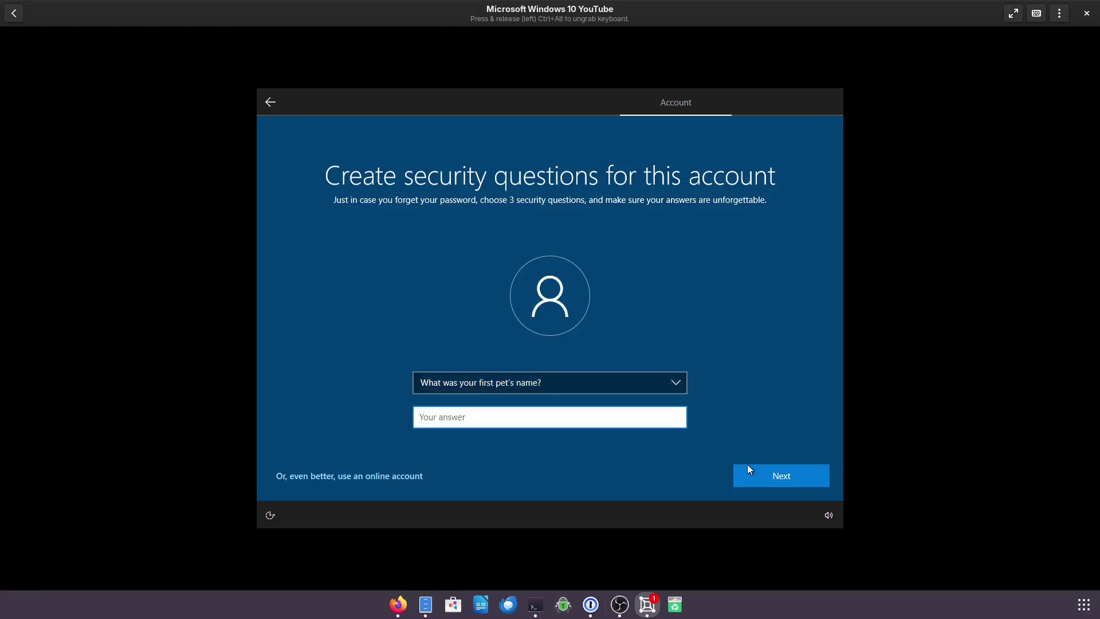
pyautogui.click(747, 465)
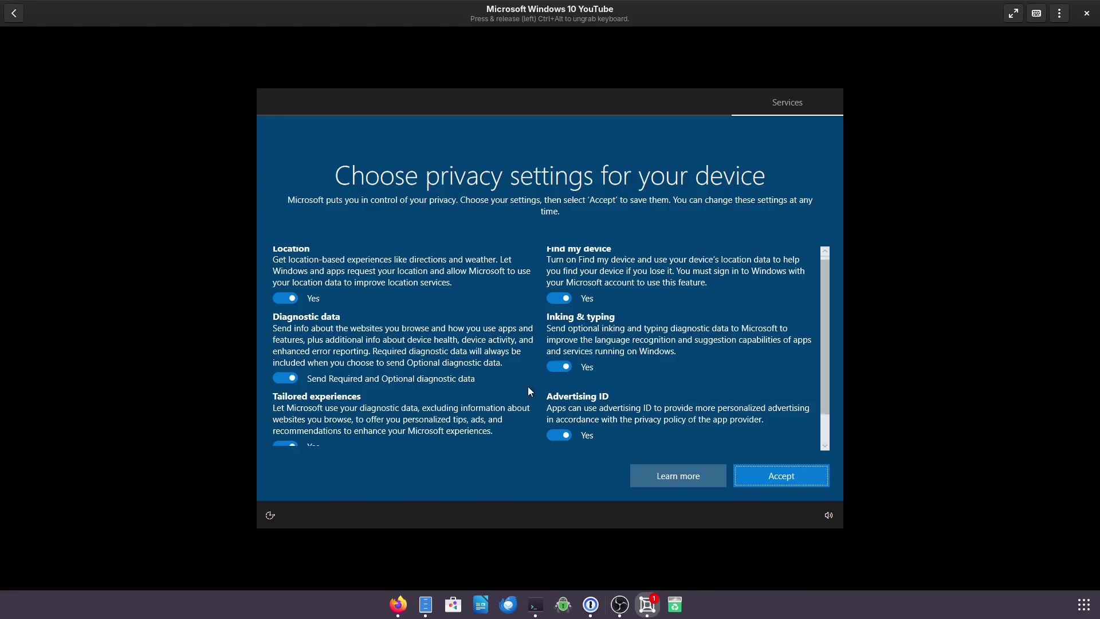
# - Accept the default privacy settings, Skip experience customisation, and choose Not now for Cortana
pyautogui.scroll(-1, 529, 389)
pyautogui.scroll(1, 535, 373)
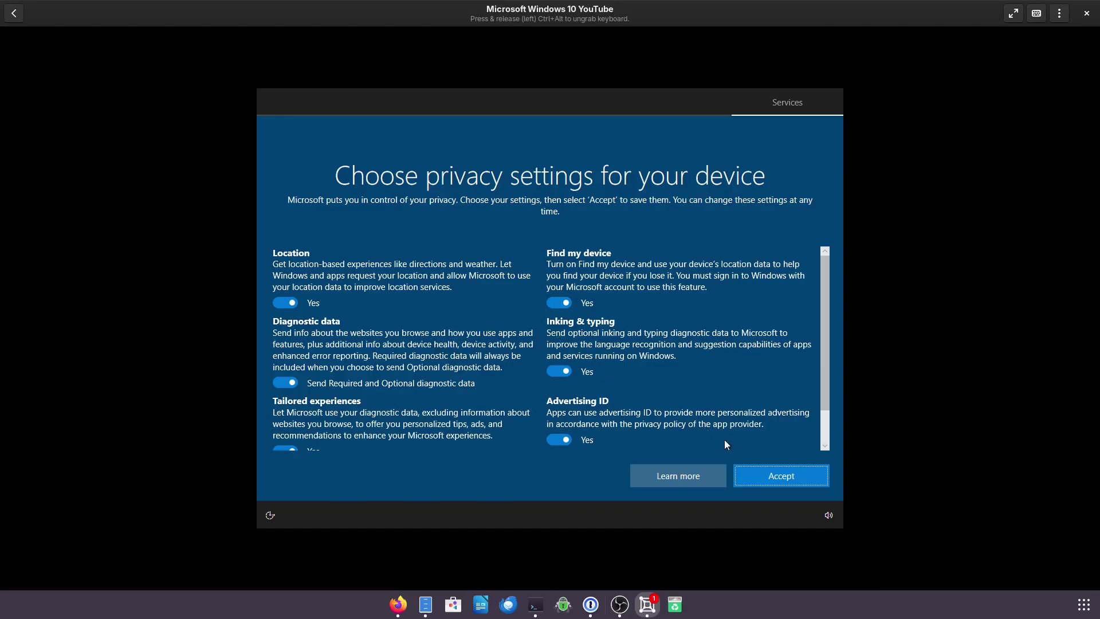
pyautogui.click(756, 467)
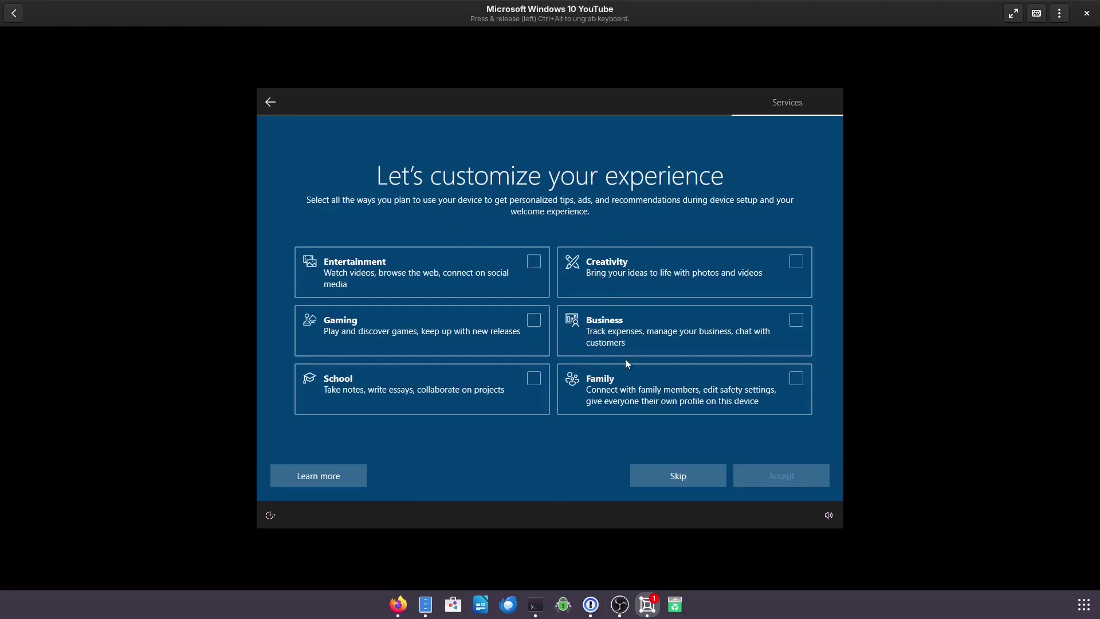
pyautogui.click(665, 476)
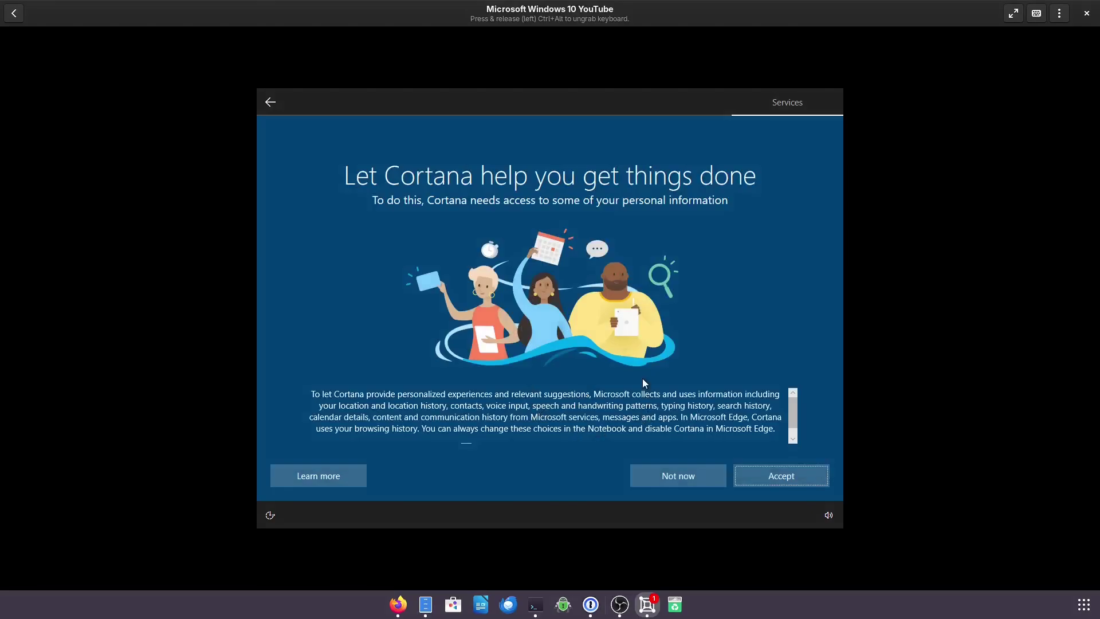
pyautogui.click(681, 477)
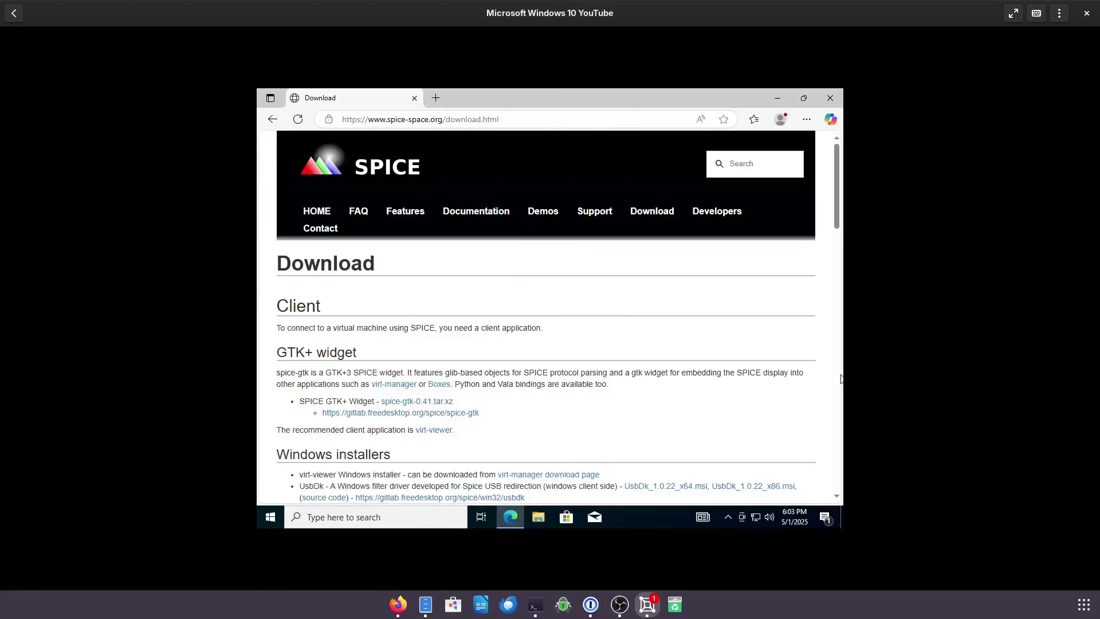
# - From the Windows binaries section, download spice-guest-tools-latest.exe and spice-webdavd-x64-2.2.msi from the spice-webdavd listing
pyautogui.scroll(-1, 840, 378)
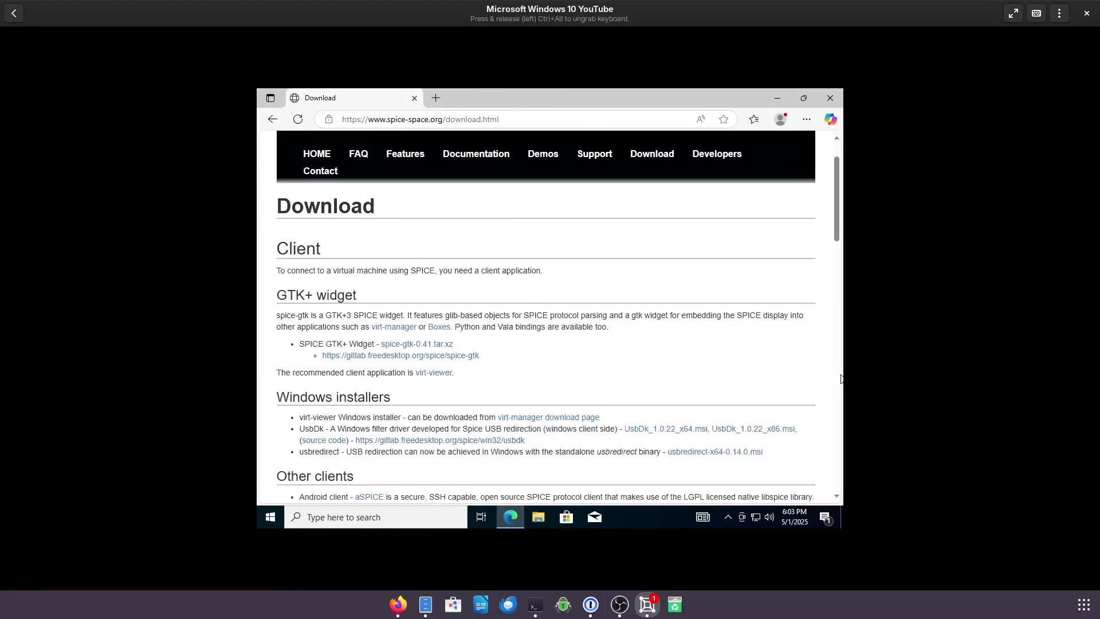
pyautogui.scroll(-1, 841, 379)
pyautogui.scroll(-1, 840, 379)
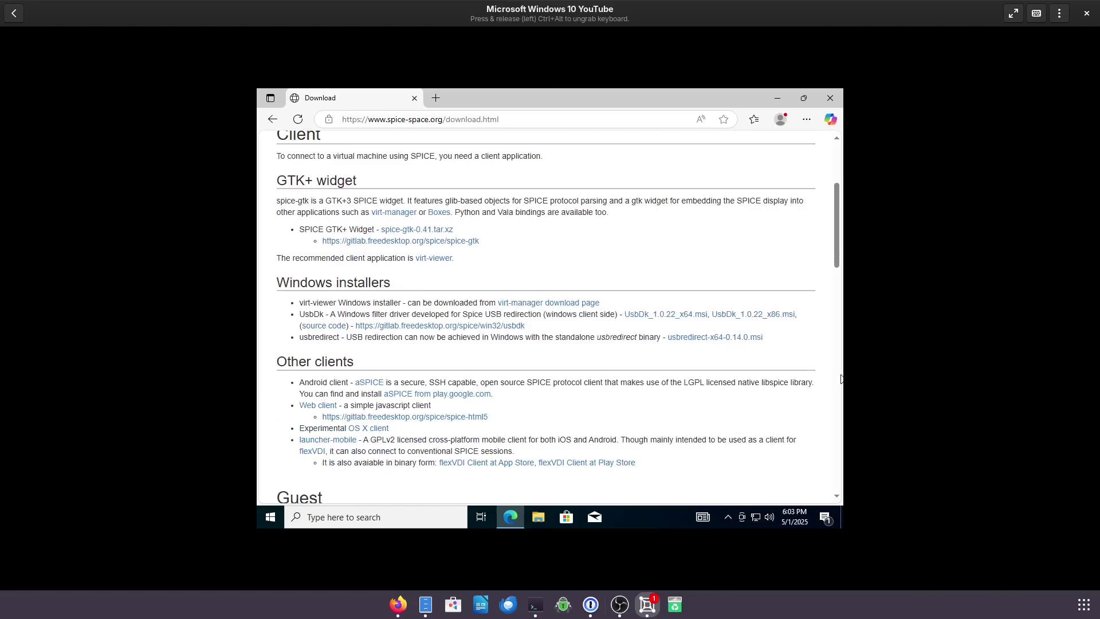
pyautogui.scroll(-3, 841, 379)
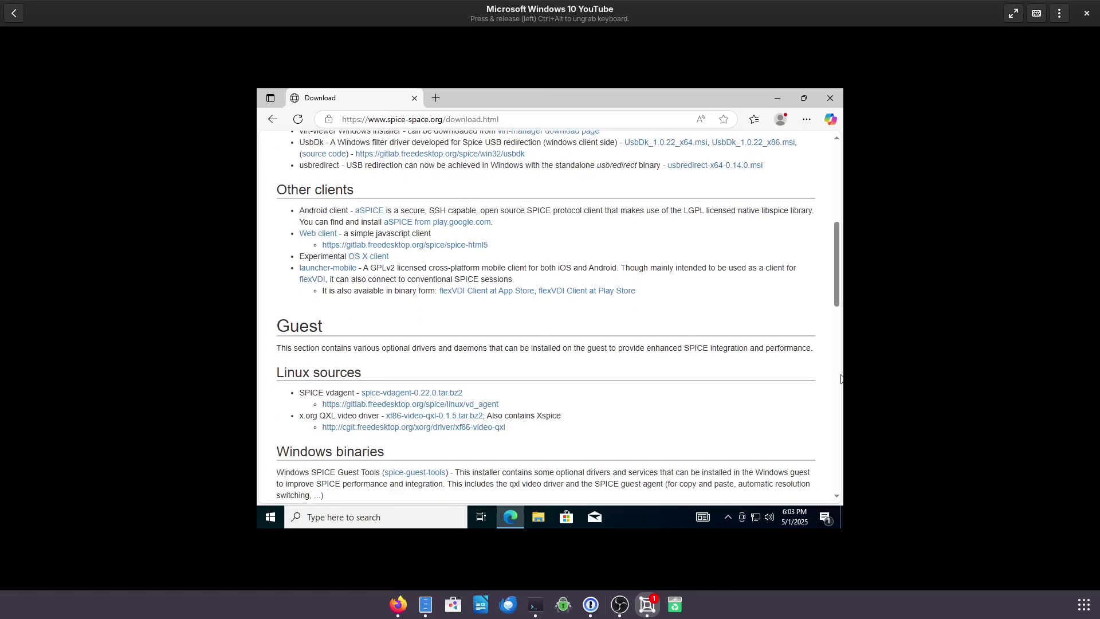
pyautogui.scroll(-3, 840, 378)
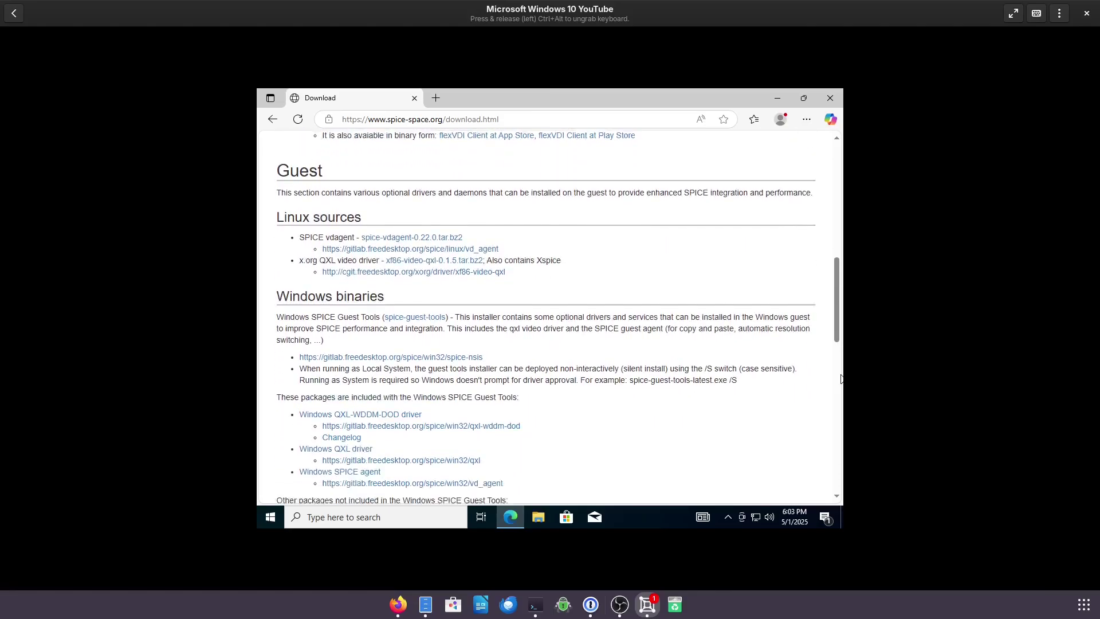
pyautogui.scroll(-1, 840, 378)
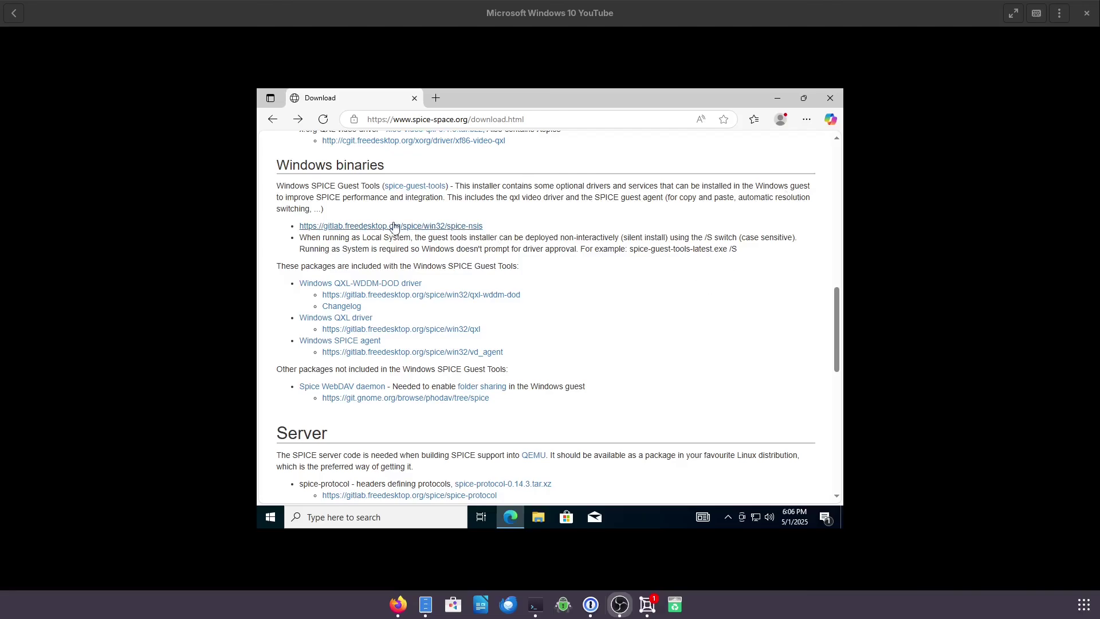
pyautogui.click(409, 186)
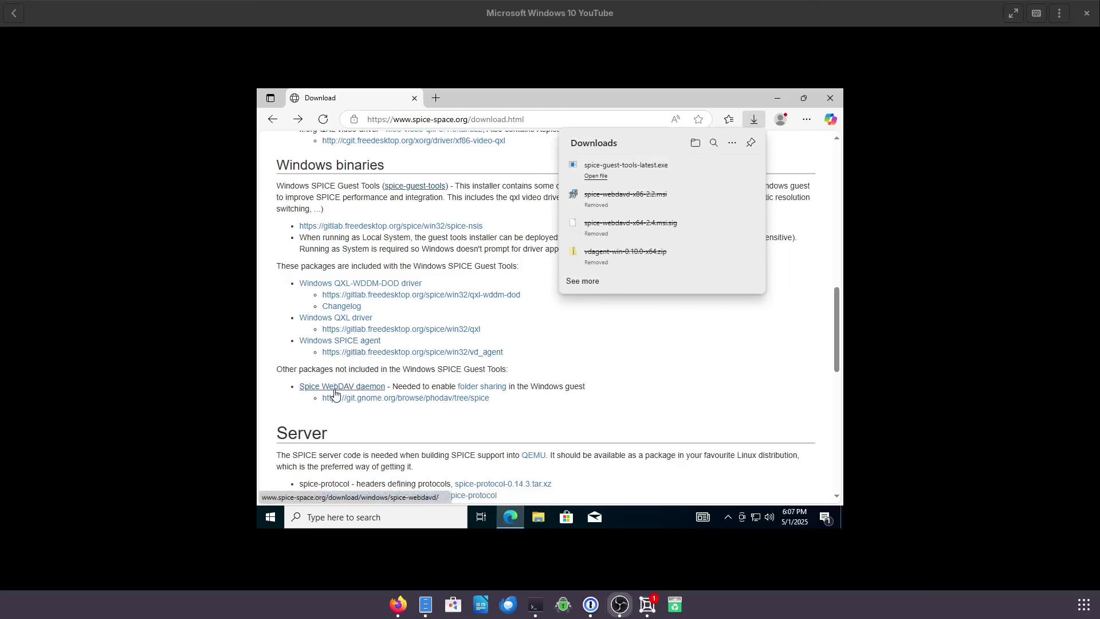
pyautogui.click(335, 393)
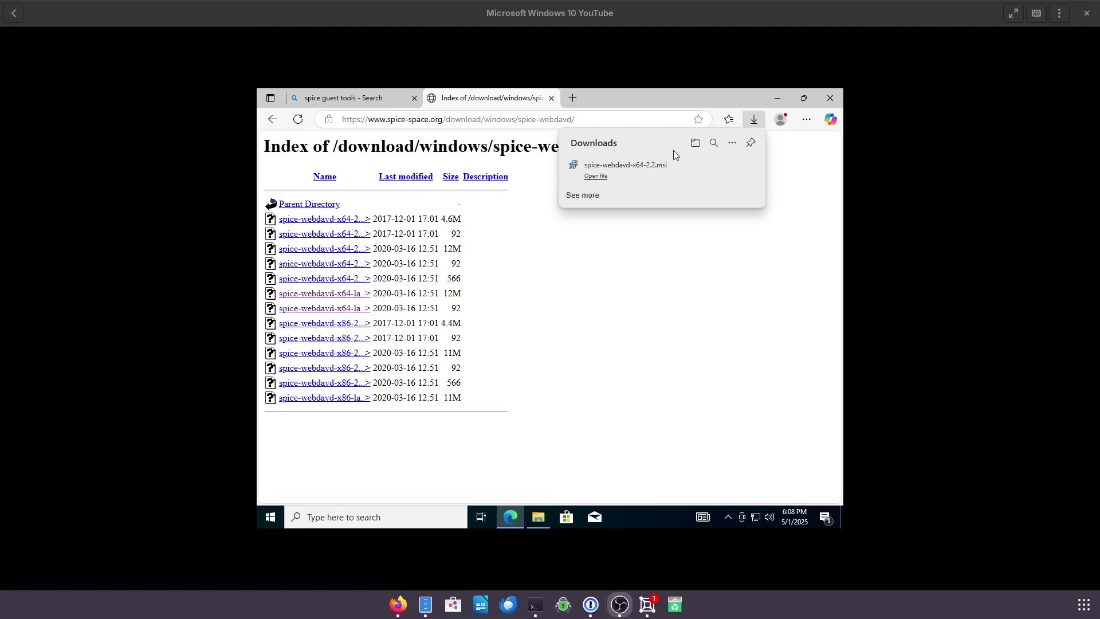
# - Launch spice-guest-tools-latest from Downloads, accept the licence, and install it including the VirtIO Serial Driver
pyautogui.click(695, 143)
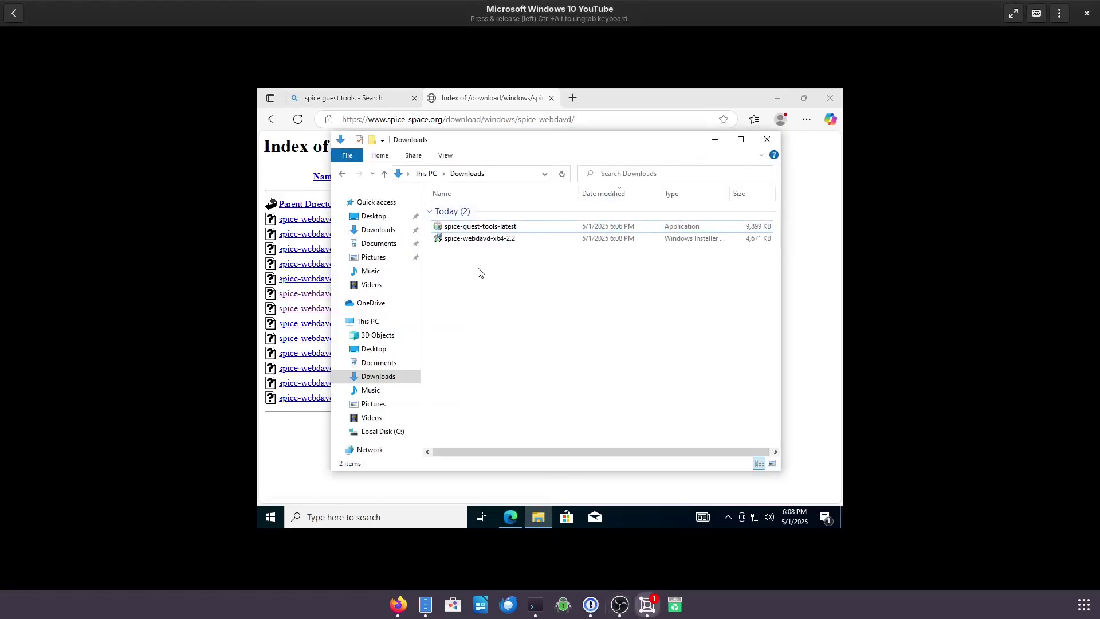
pyautogui.click(483, 229)
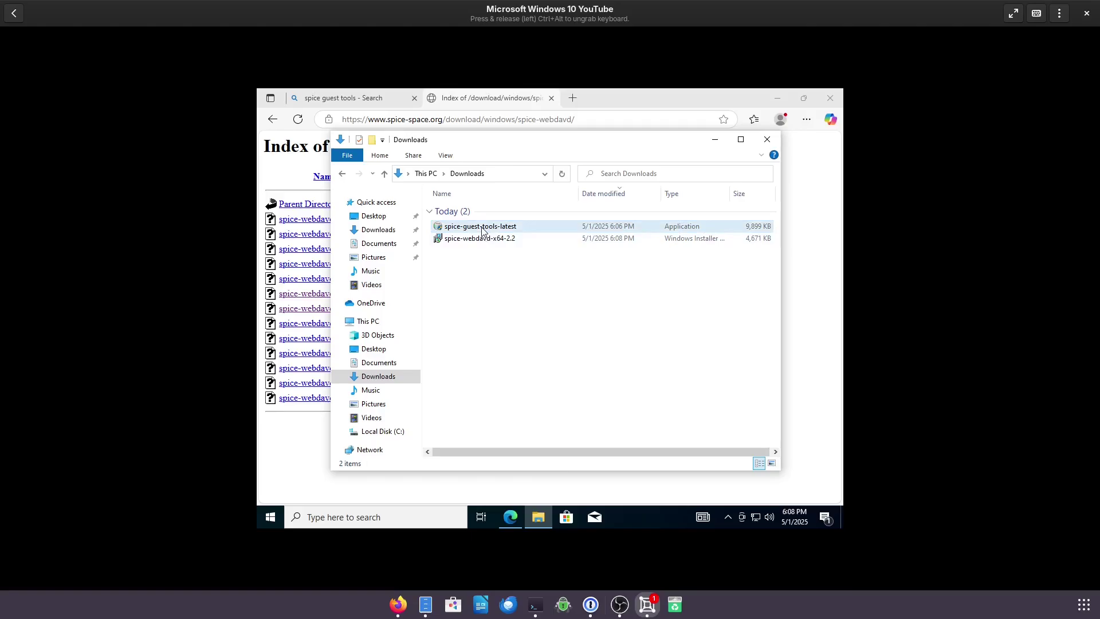
pyautogui.doubleClick(483, 230)
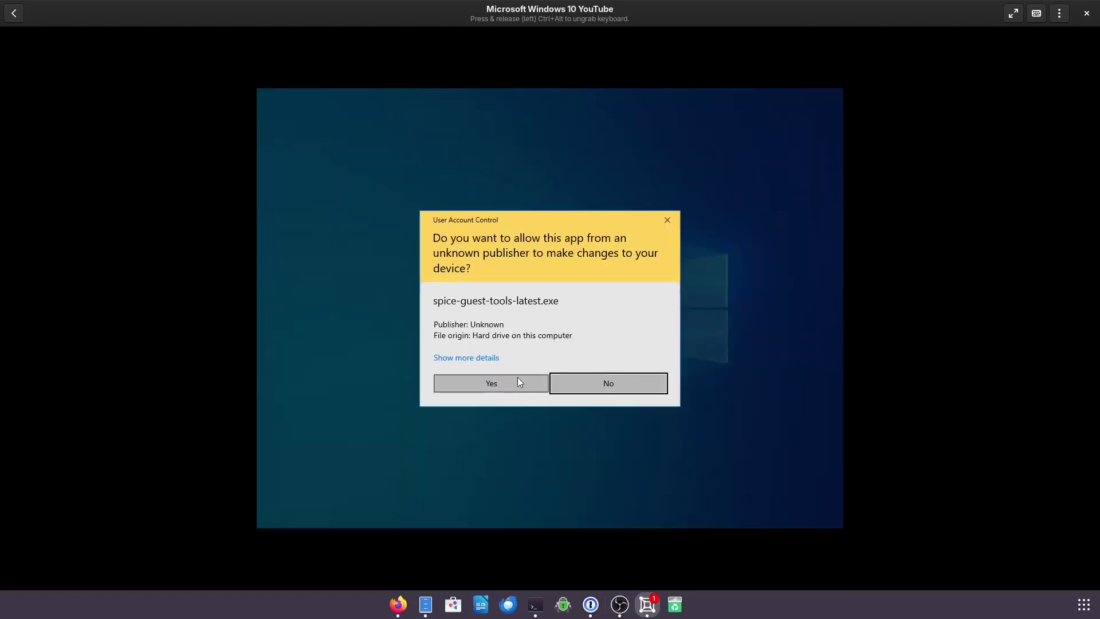
pyautogui.click(514, 383)
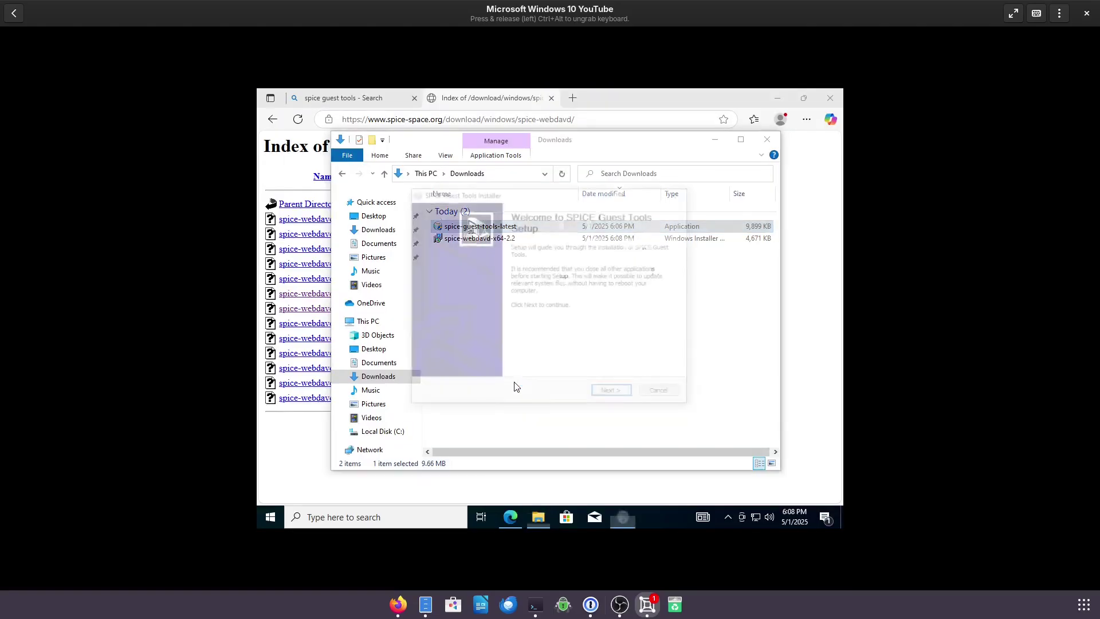
pyautogui.click(628, 394)
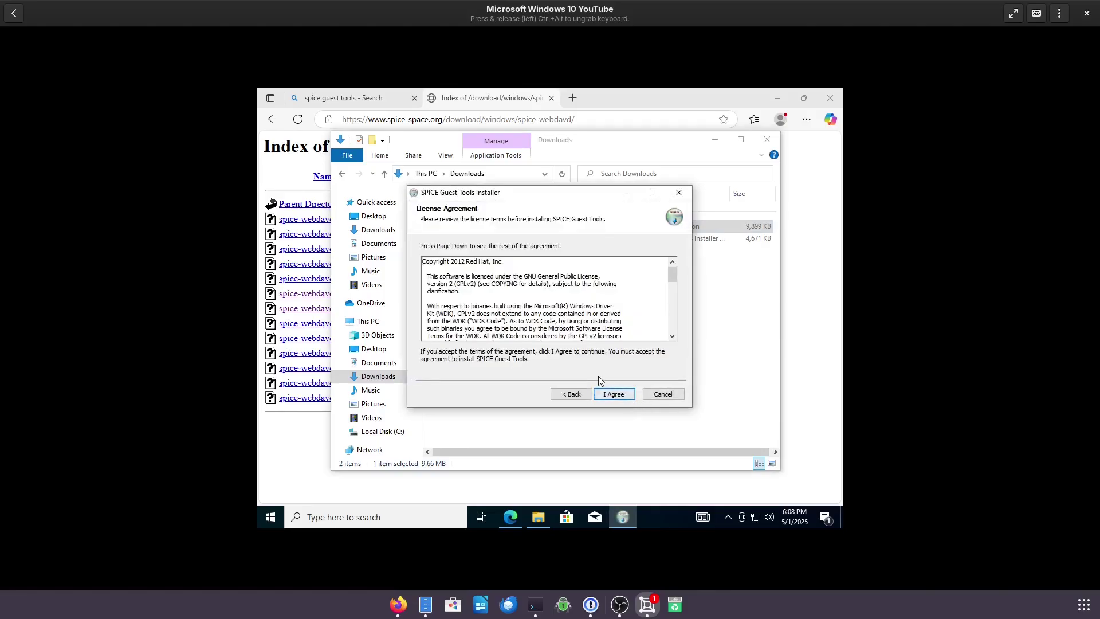
pyautogui.click(612, 393)
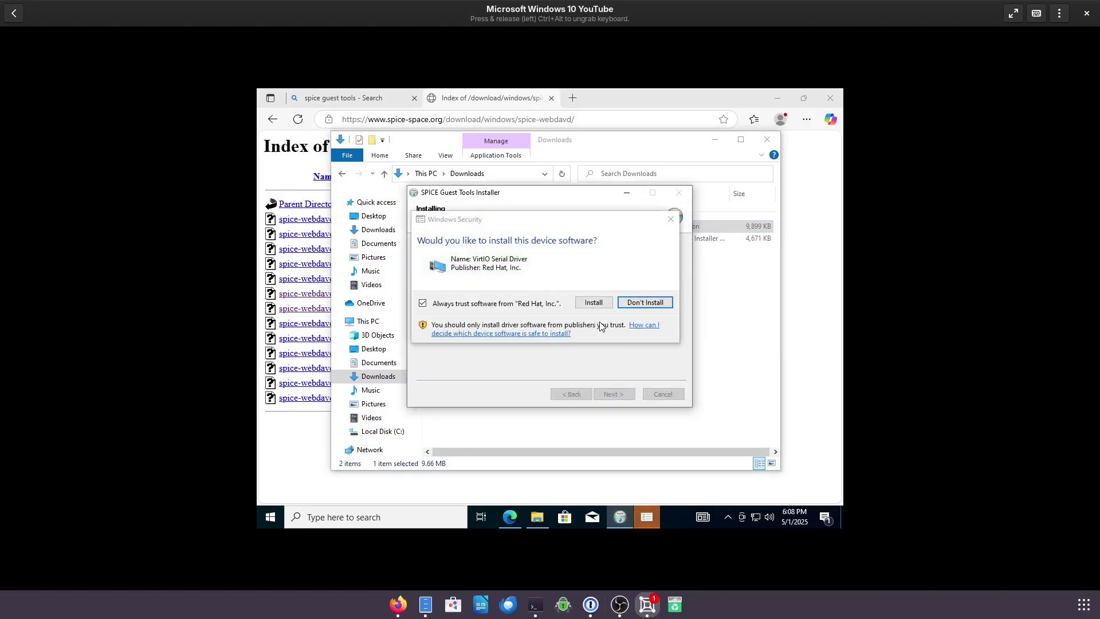
pyautogui.click(590, 303)
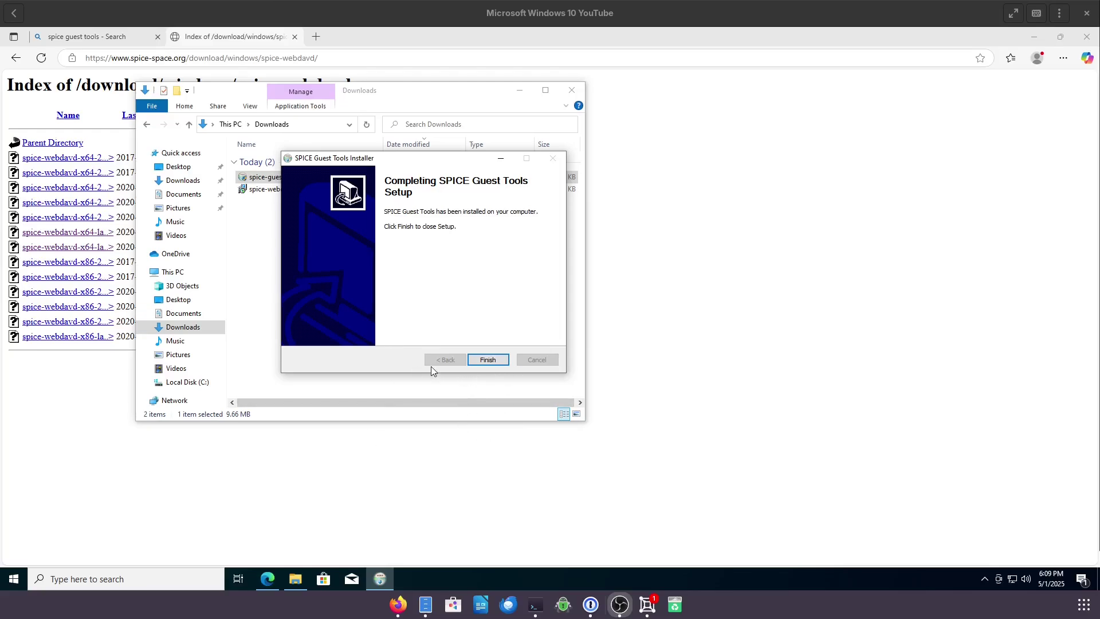
# - Finish the guest tools installer, confirm spice-webdavd-x64-2.2 is already installed, and release the keyboard with Ctrl+Alt
pyautogui.click(490, 363)
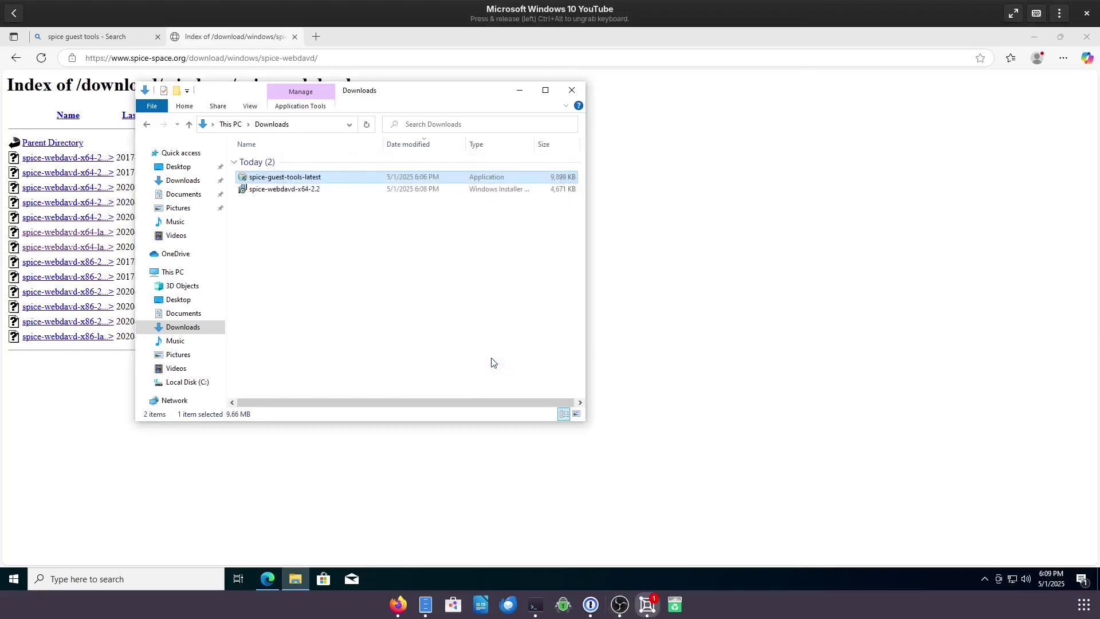
pyautogui.doubleClick(279, 191)
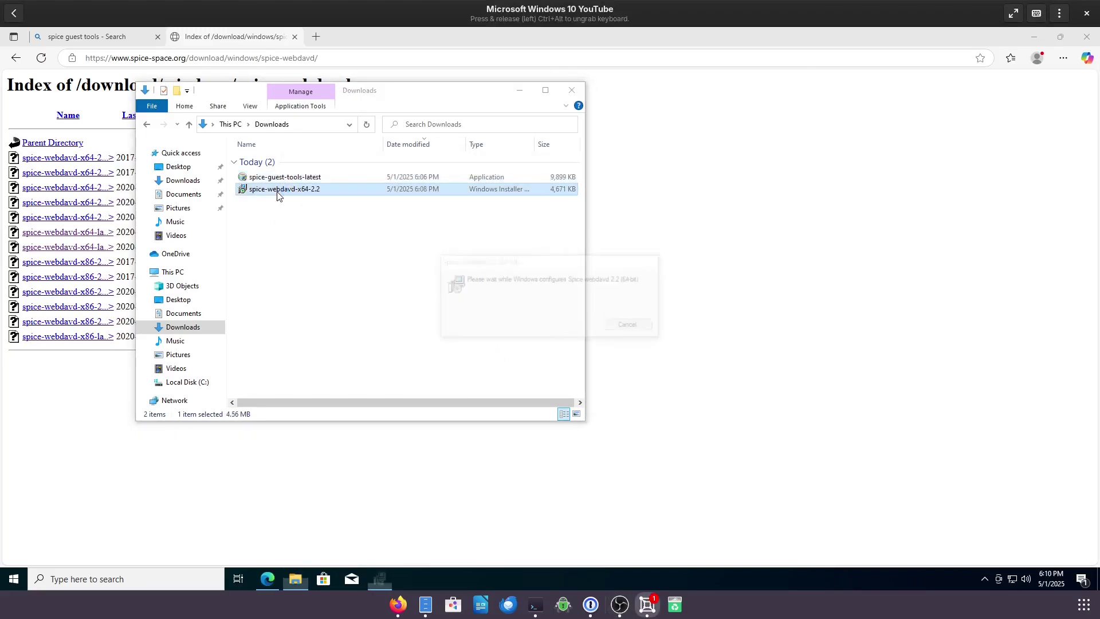
pyautogui.click(538, 325)
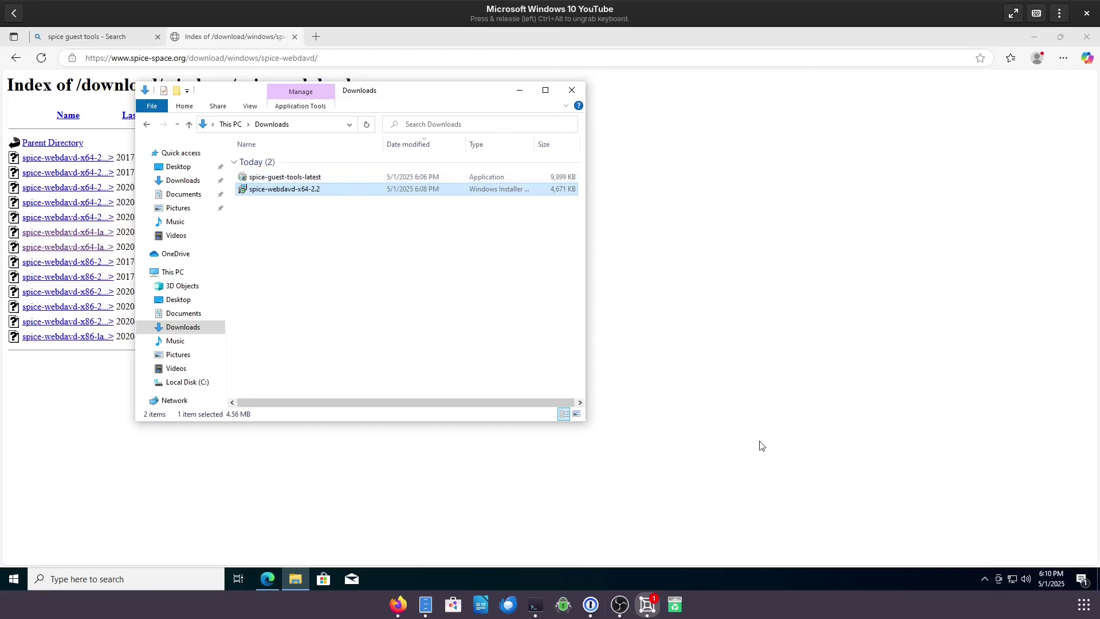
pyautogui.hotkey('ctrl', 'alt')
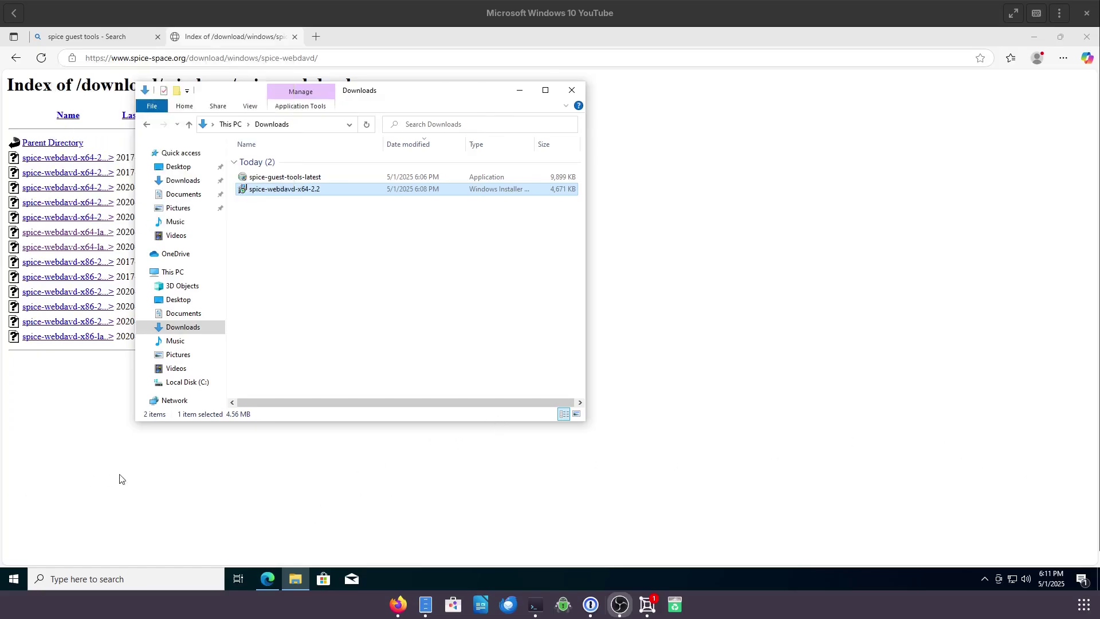
# - Restart the Windows guest from the Start menu's power options
pyautogui.click(13, 579)
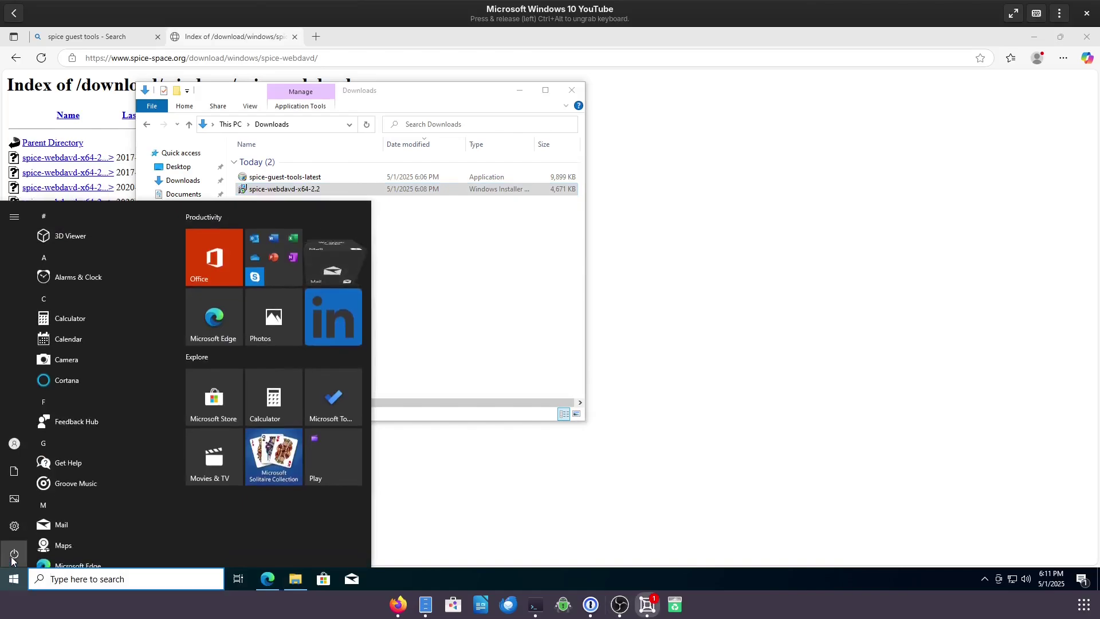
pyautogui.click(14, 553)
pyautogui.click(25, 533)
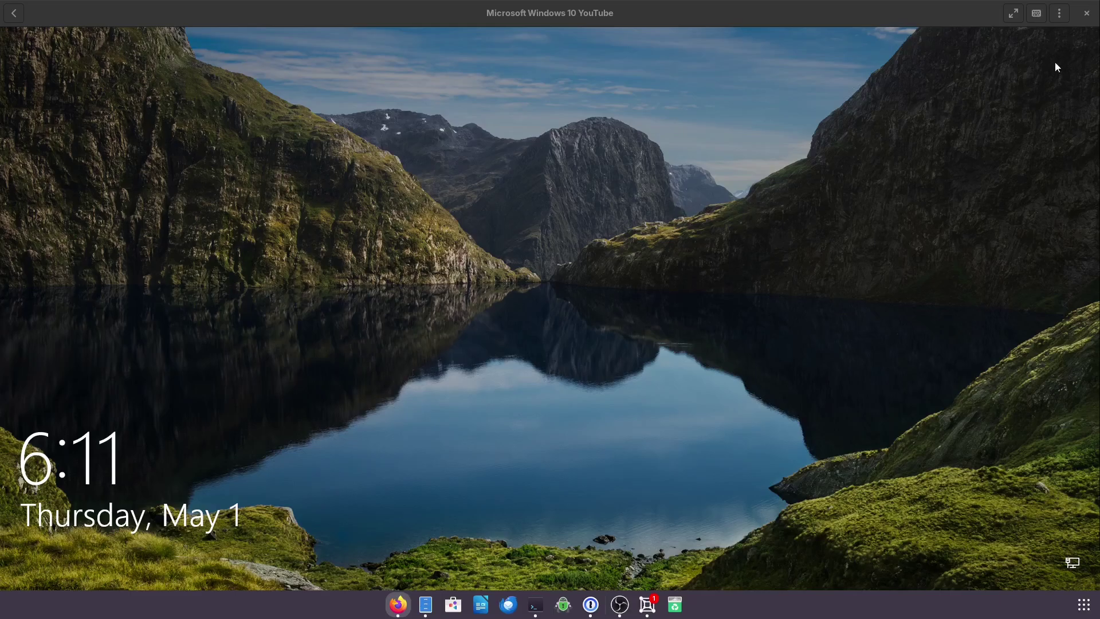
# - Add the host Downloads folder as a shared folder under the box's Devices & Shares preferences
pyautogui.click(1059, 13)
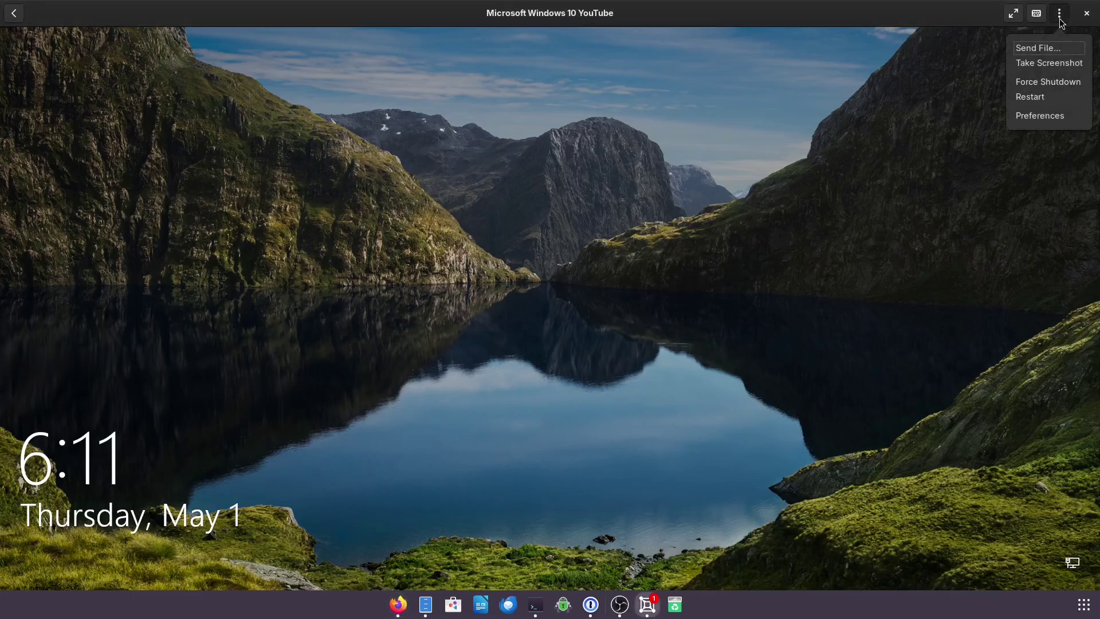
pyautogui.click(1039, 116)
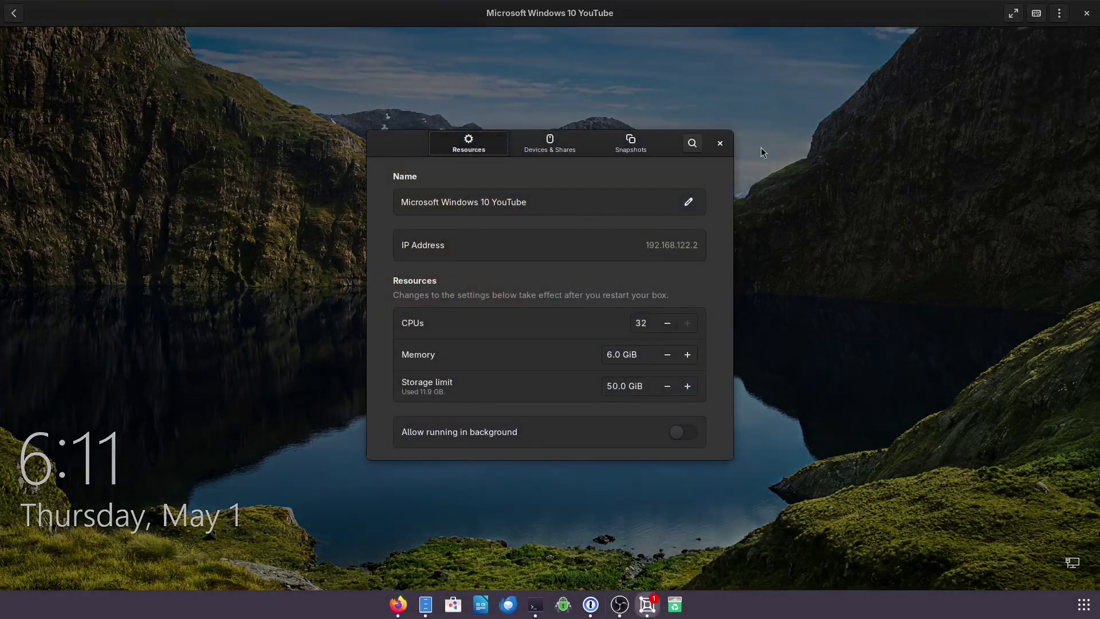
pyautogui.click(544, 149)
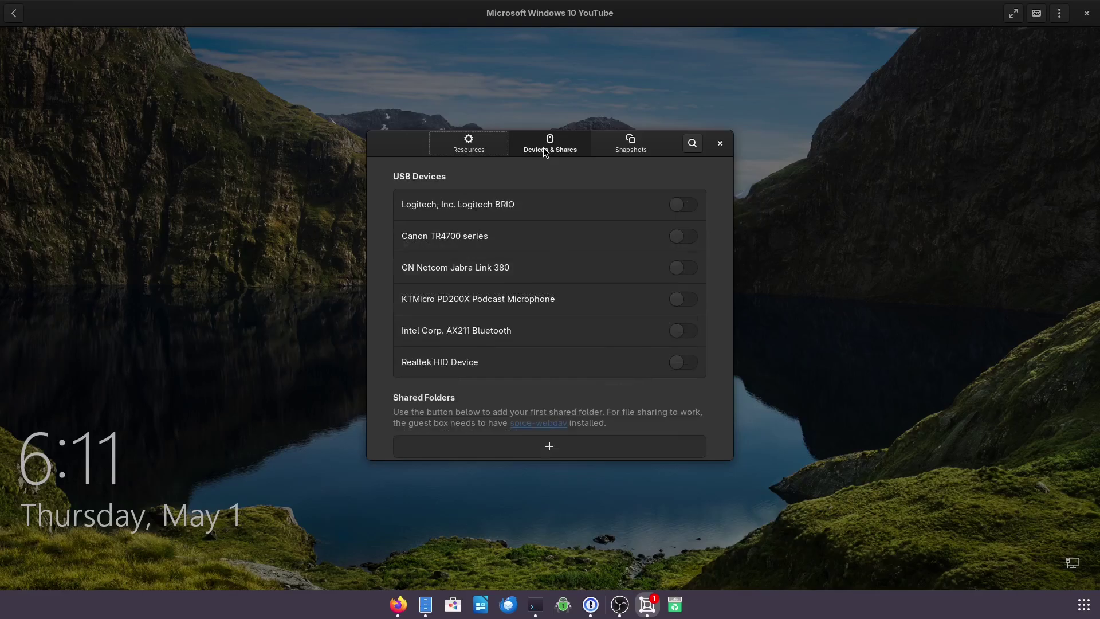
pyautogui.scroll(-1, 528, 280)
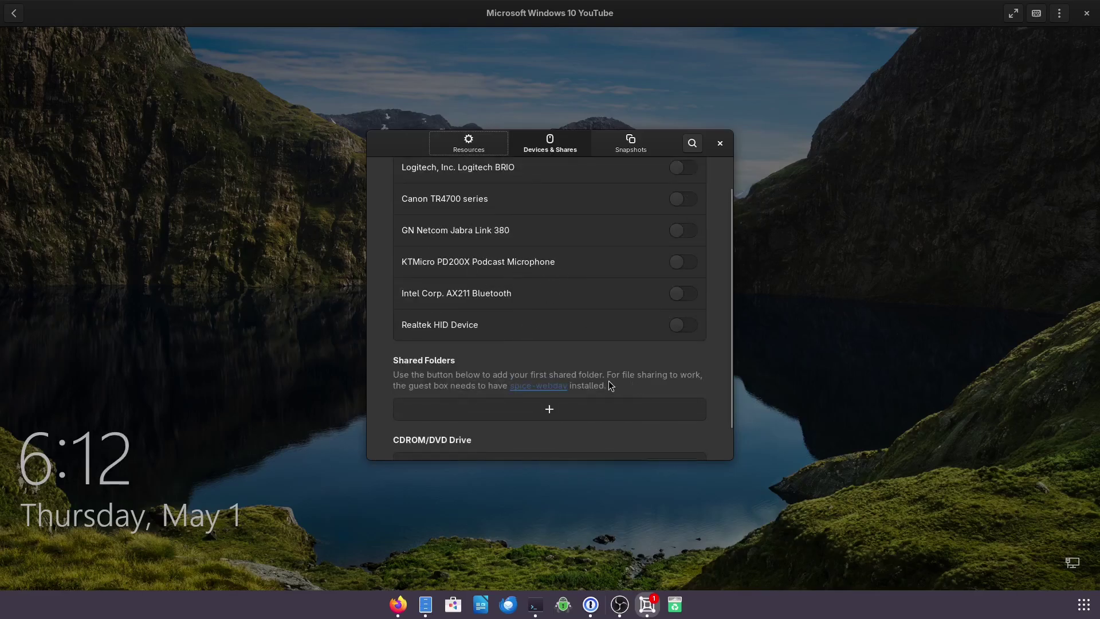
pyautogui.click(549, 410)
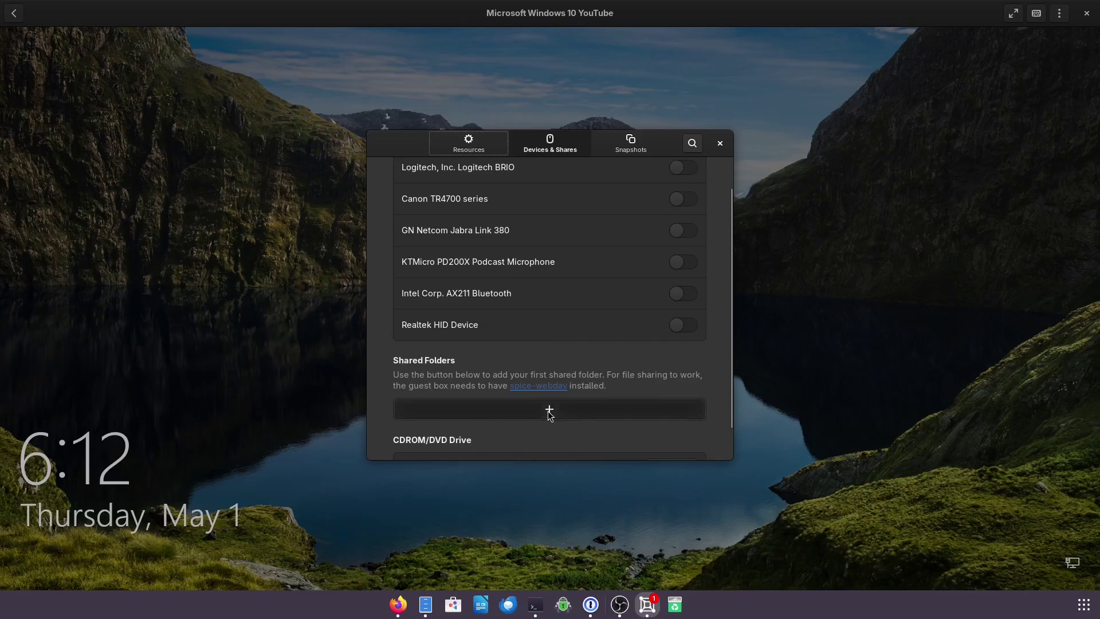
pyautogui.click(620, 336)
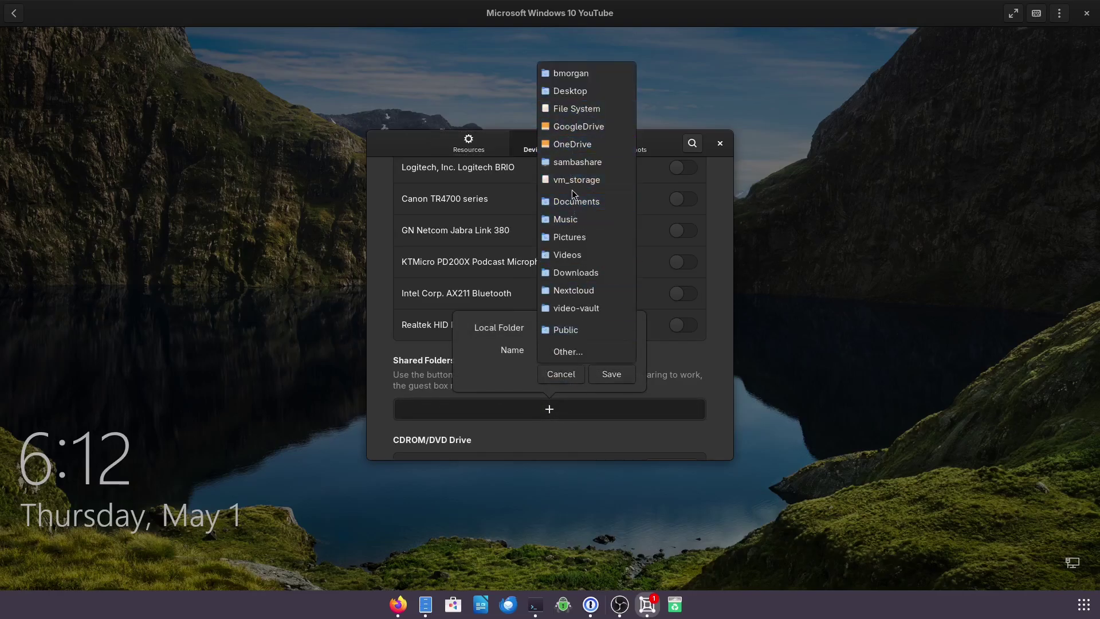
pyautogui.click(575, 272)
pyautogui.click(612, 374)
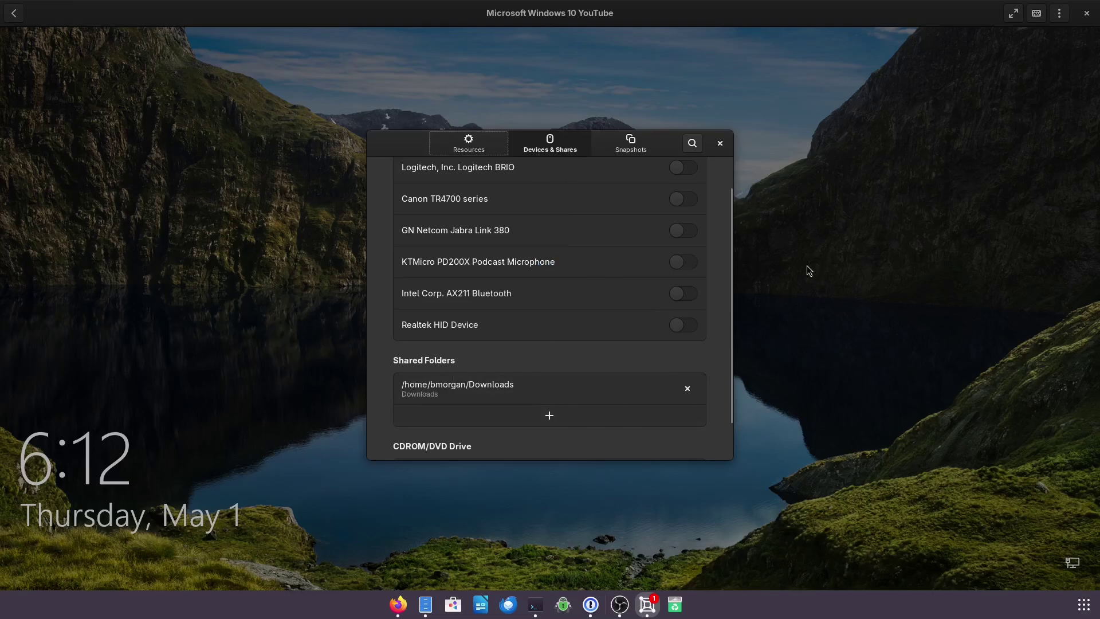
# - Close the box preferences and shut down Windows from the Start menu
pyautogui.click(719, 143)
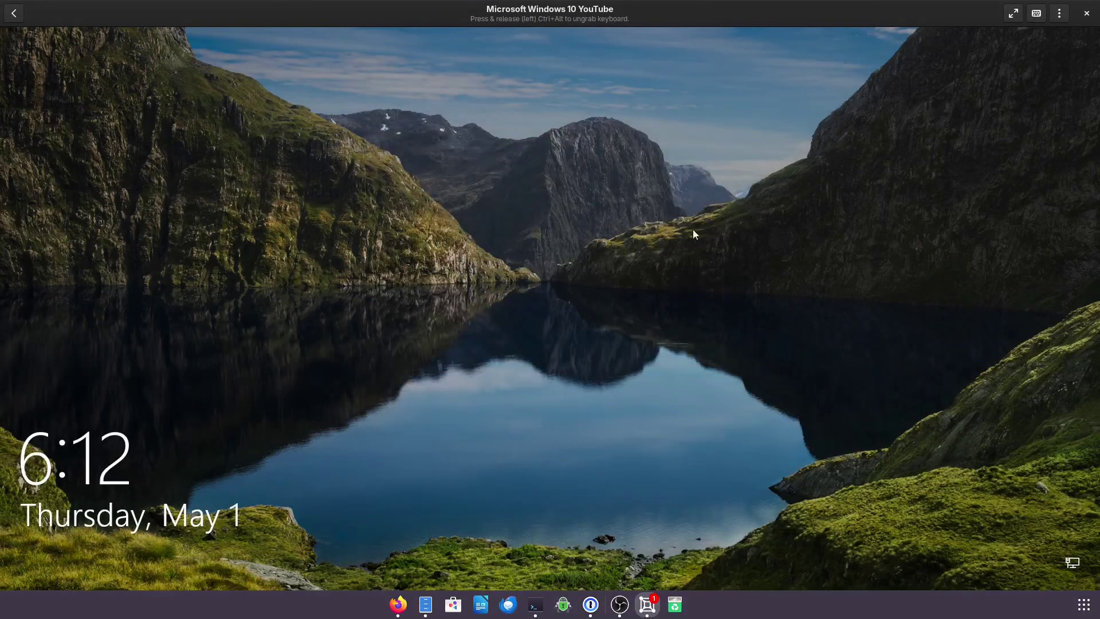
pyautogui.click(689, 365)
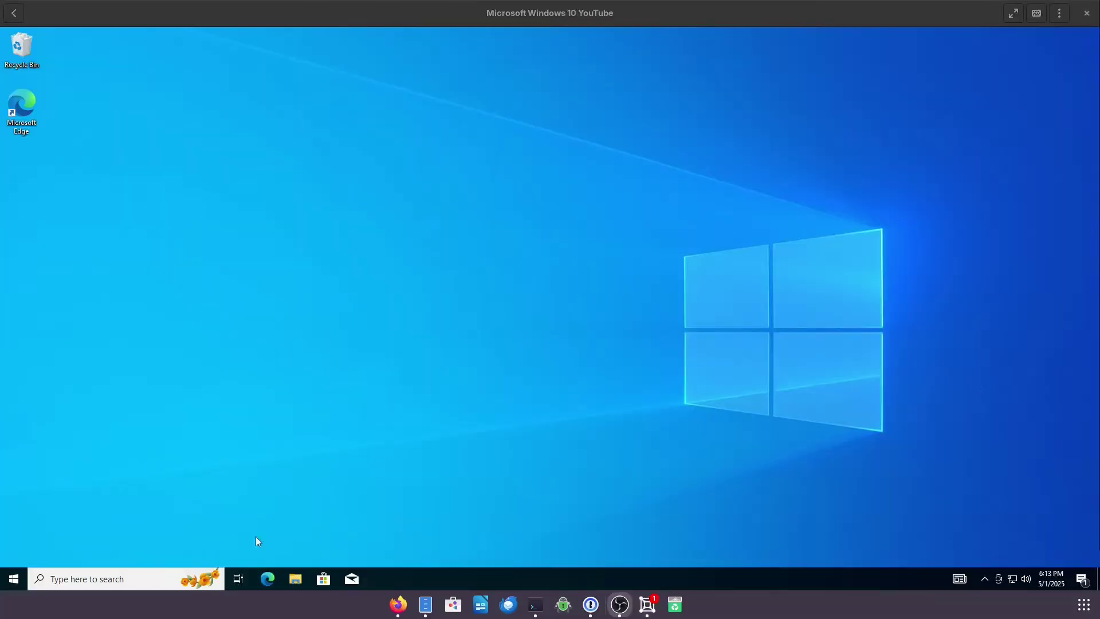
pyautogui.click(19, 583)
pyautogui.click(26, 554)
pyautogui.click(42, 509)
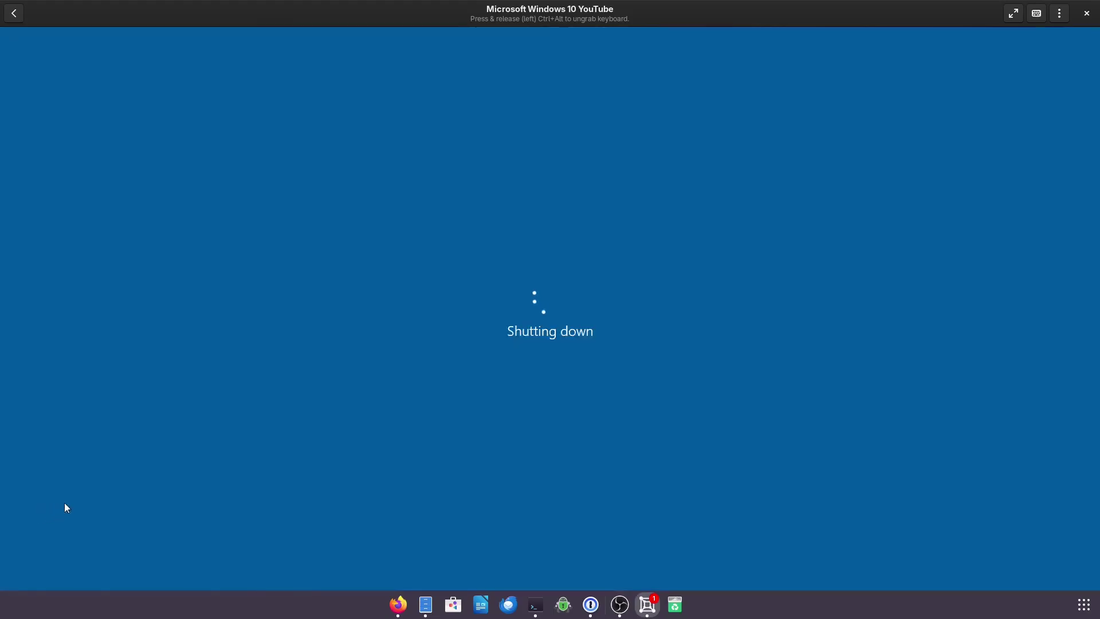
# - Check that the Downloads share still appears in the Windows 10 box's Devices & Shares
pyautogui.rightClick(391, 77)
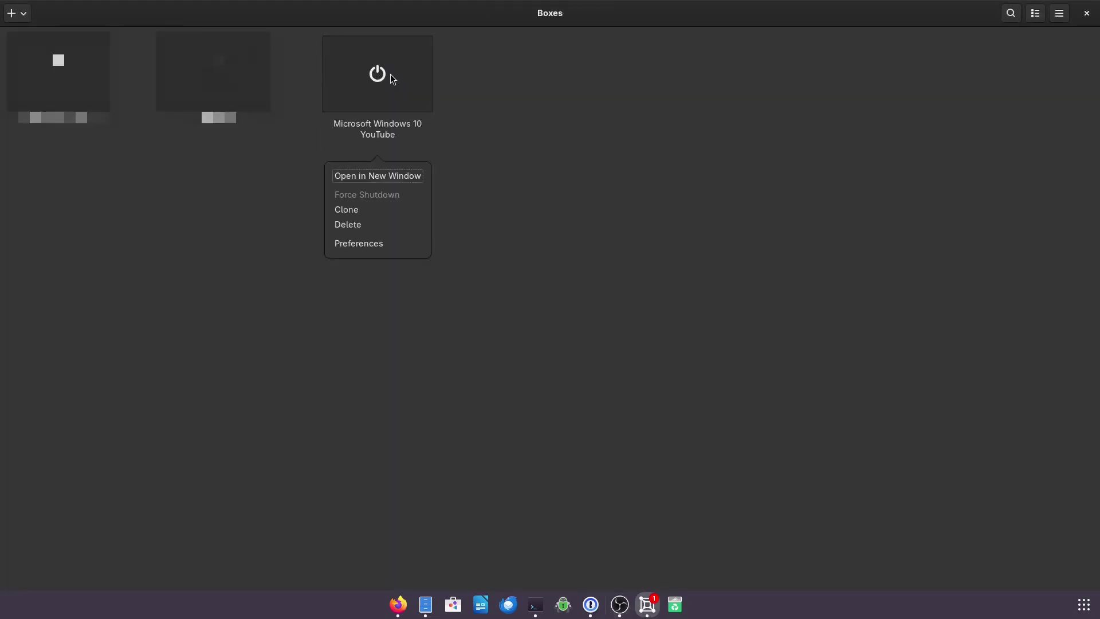
pyautogui.click(389, 245)
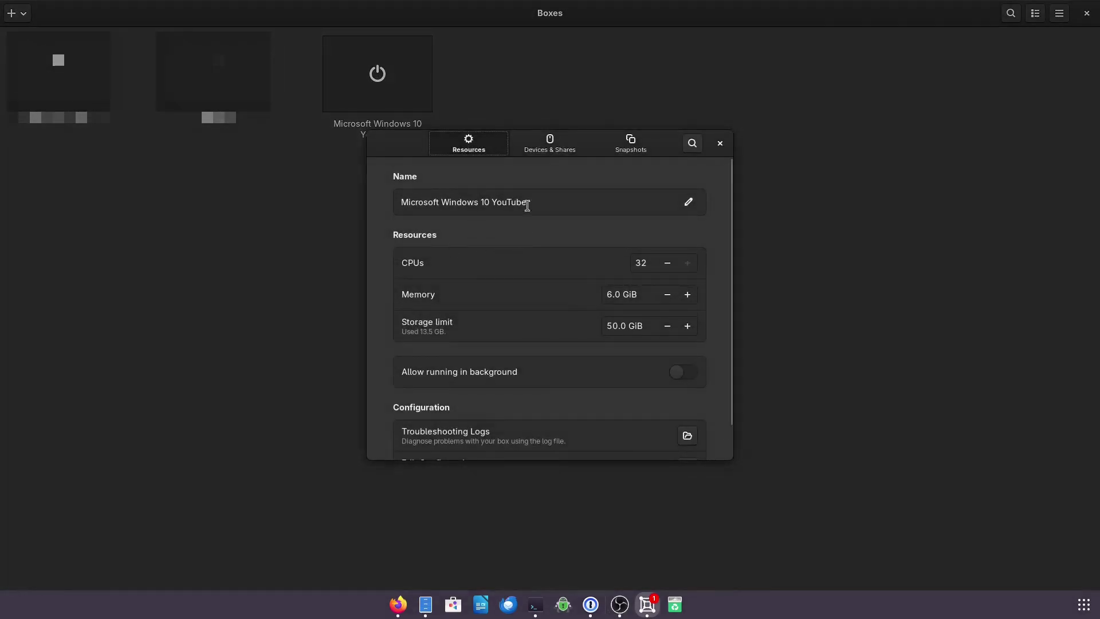
pyautogui.click(537, 152)
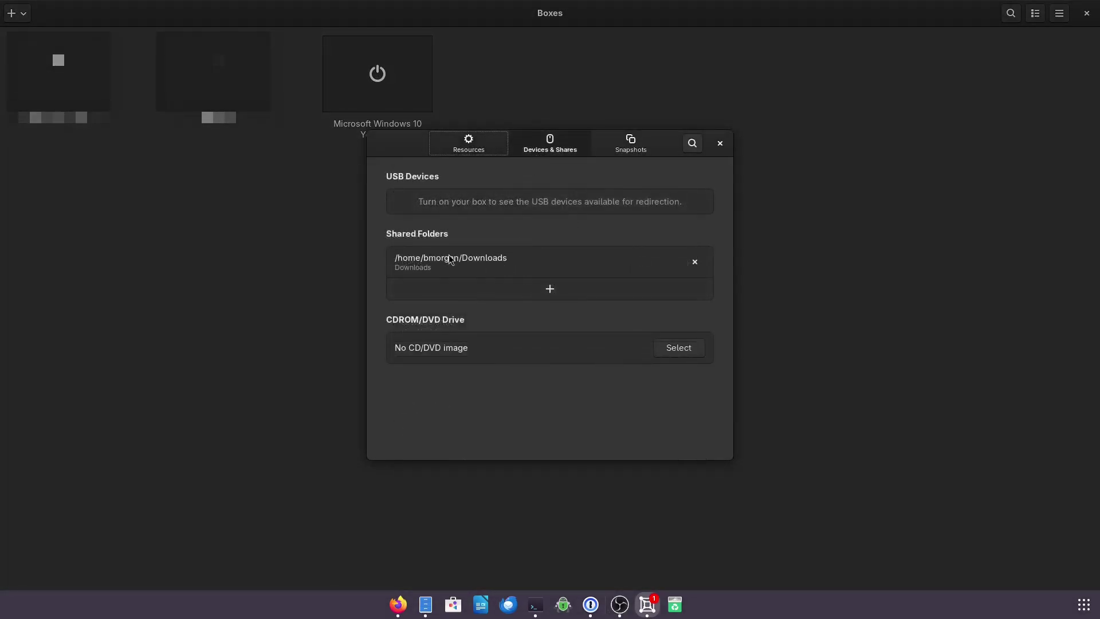
pyautogui.click(718, 145)
# - Start the Windows 10 box and sign in with the account password
pyautogui.click(394, 95)
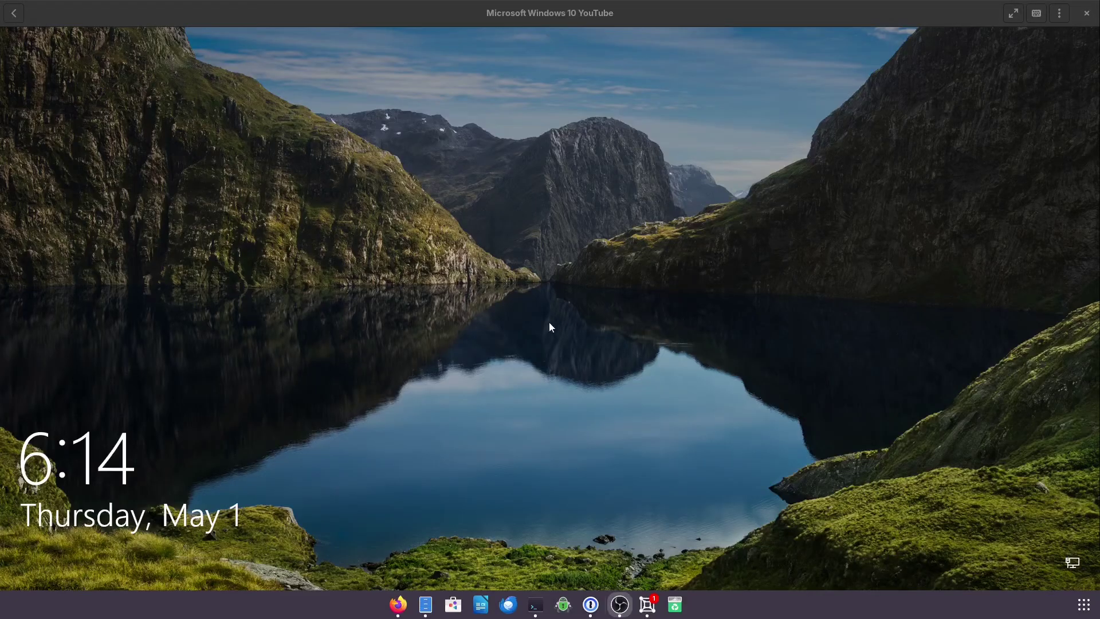
pyautogui.click(539, 327)
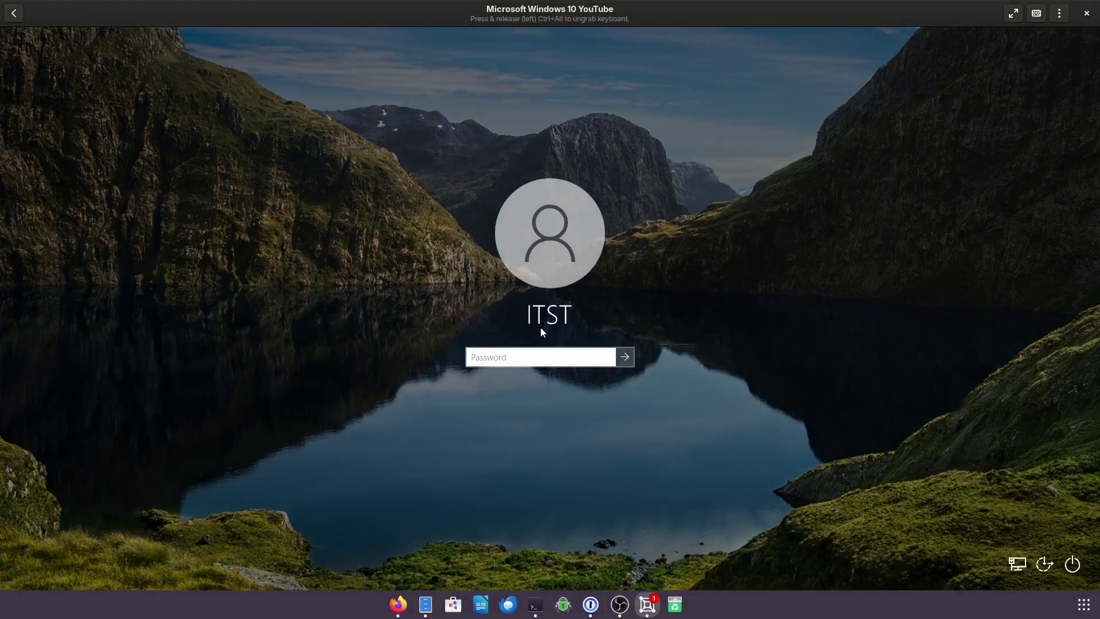
pyautogui.write('***********')
pyautogui.press('Return')
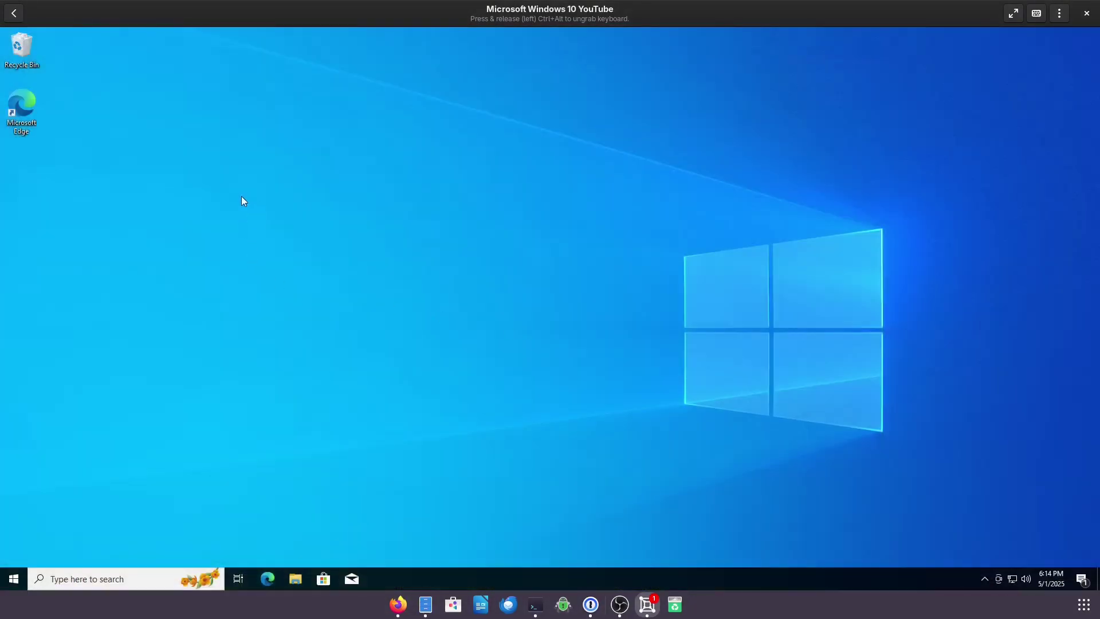
# - In File Explorer, open the Downloads folder on the DavWWWRoot (Z:) network drive
pyautogui.click(297, 568)
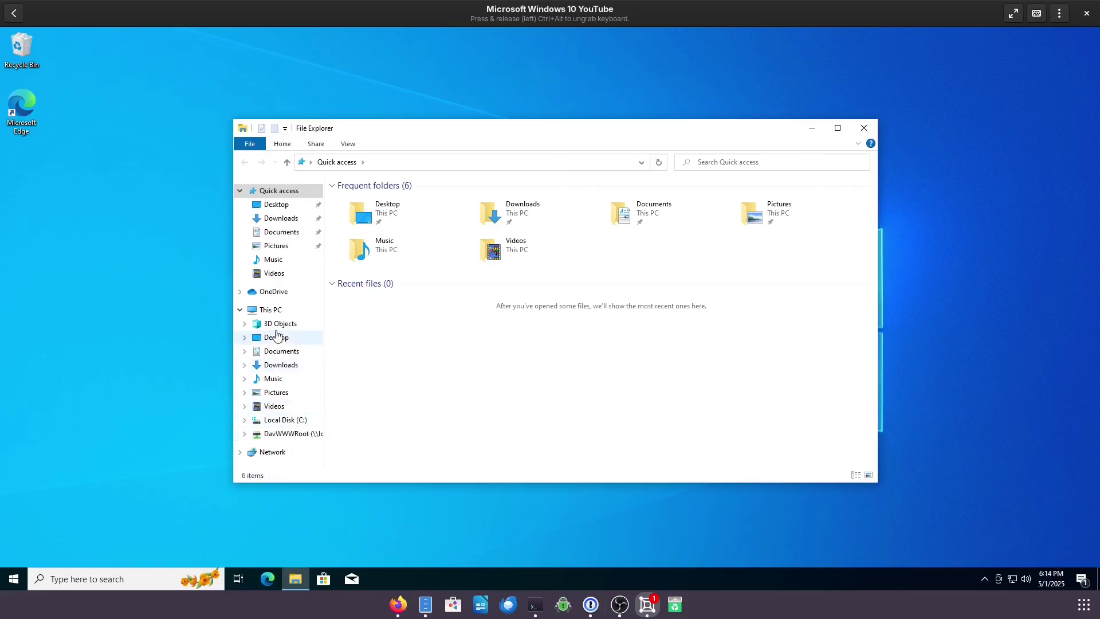
pyautogui.click(276, 314)
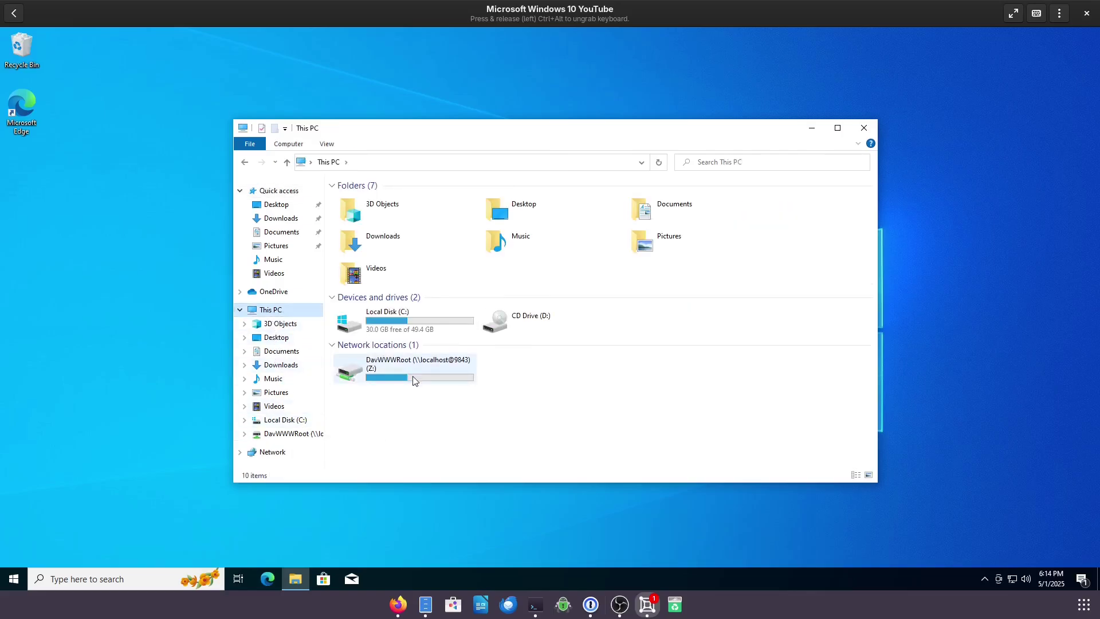
pyautogui.doubleClick(415, 379)
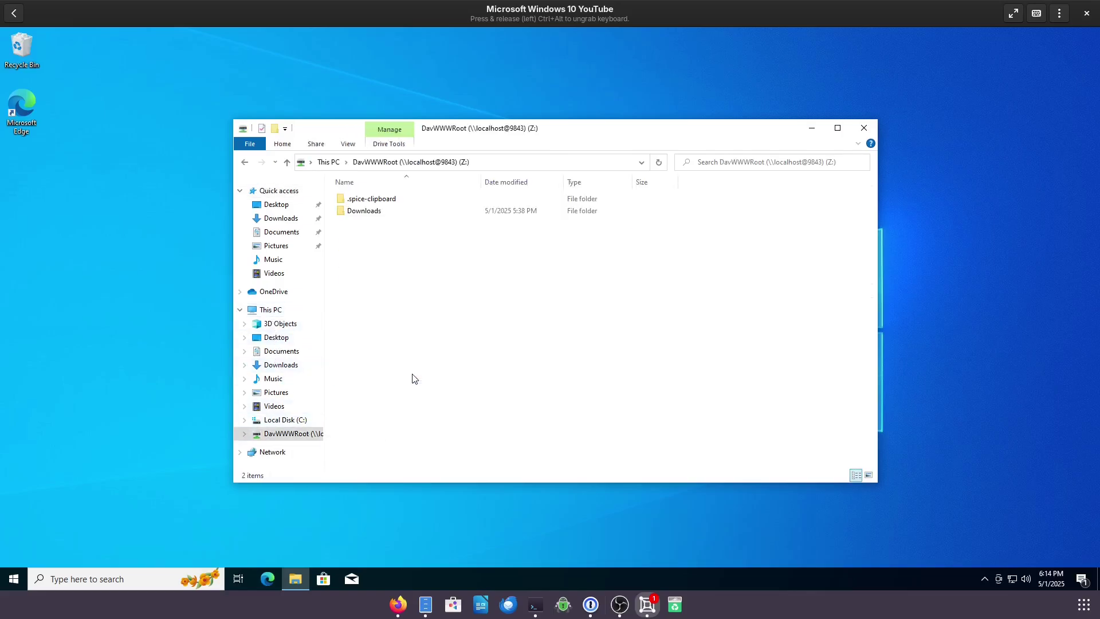
pyautogui.doubleClick(372, 216)
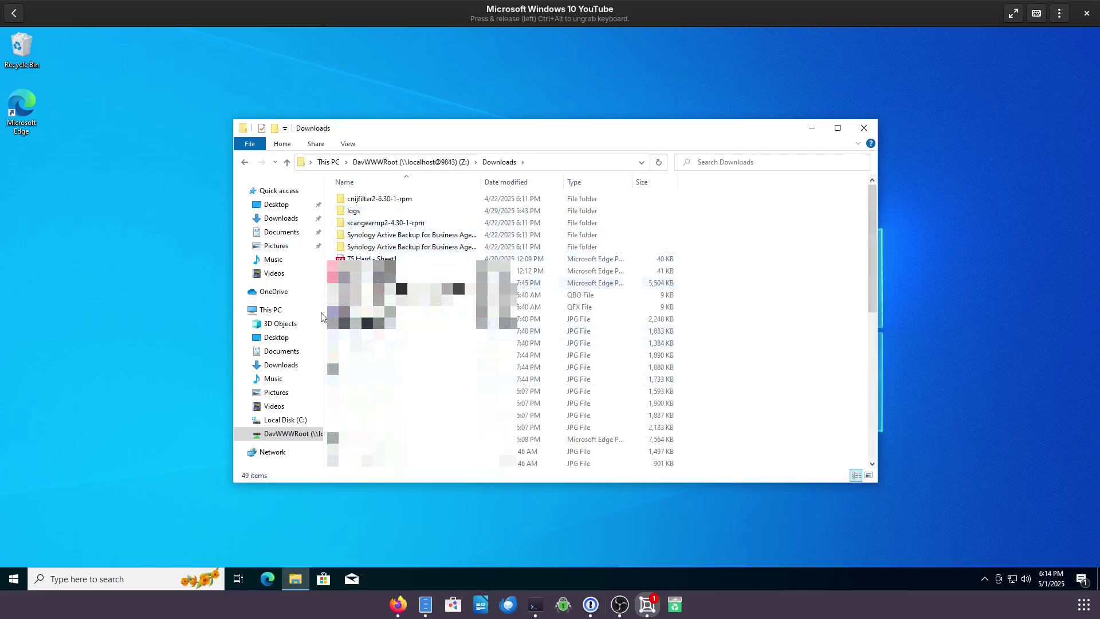